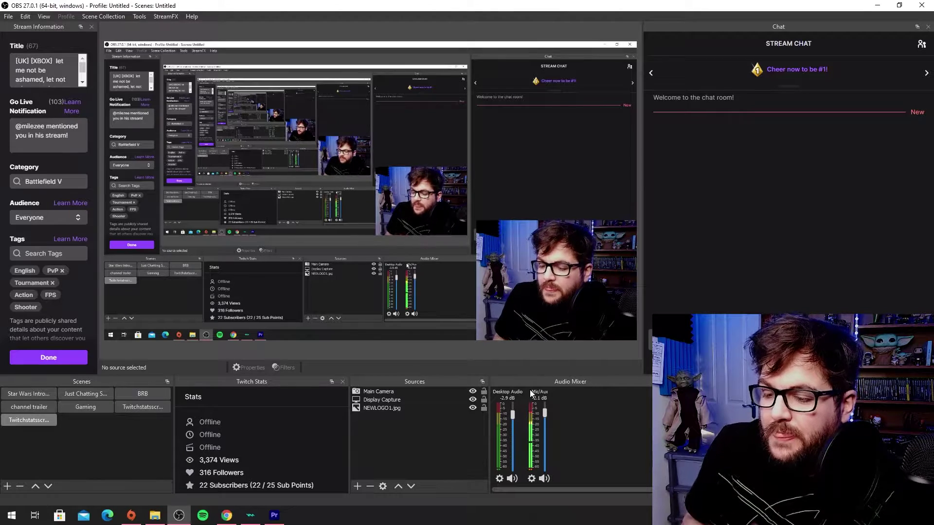
# - Switch to the Twitch Highlighter in the browser and examine the marker timestamps along the stream timeline
pyautogui.click(225, 516)
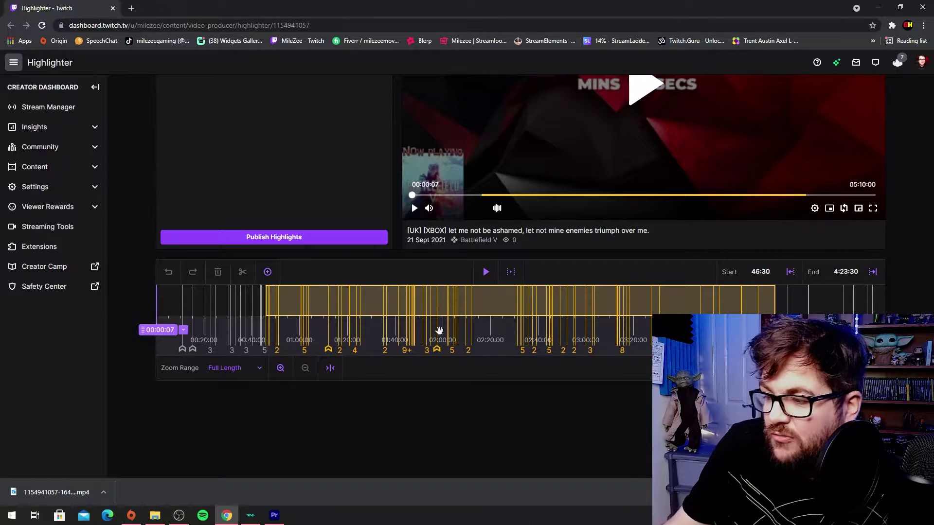
pyautogui.scroll(3, 439, 331)
pyautogui.scroll(-3, 334, 416)
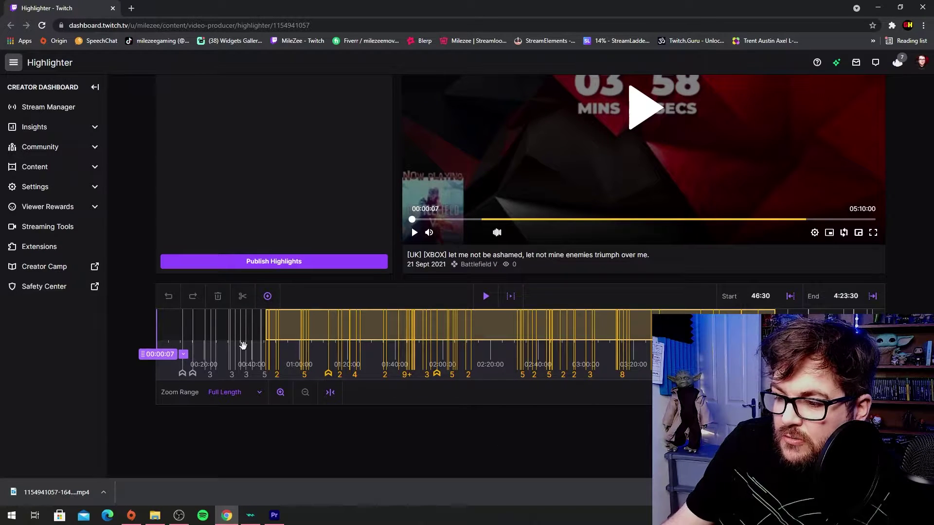
pyautogui.moveTo(212, 381)
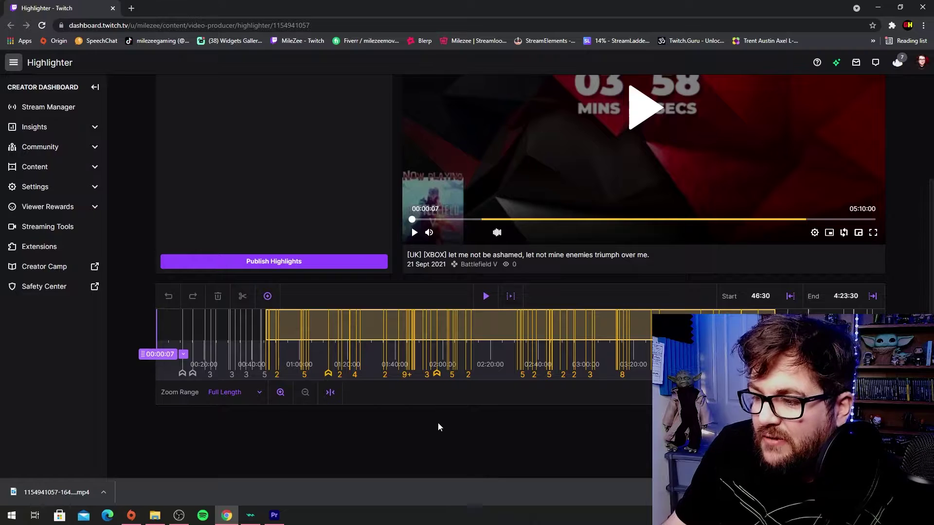
pyautogui.click(274, 517)
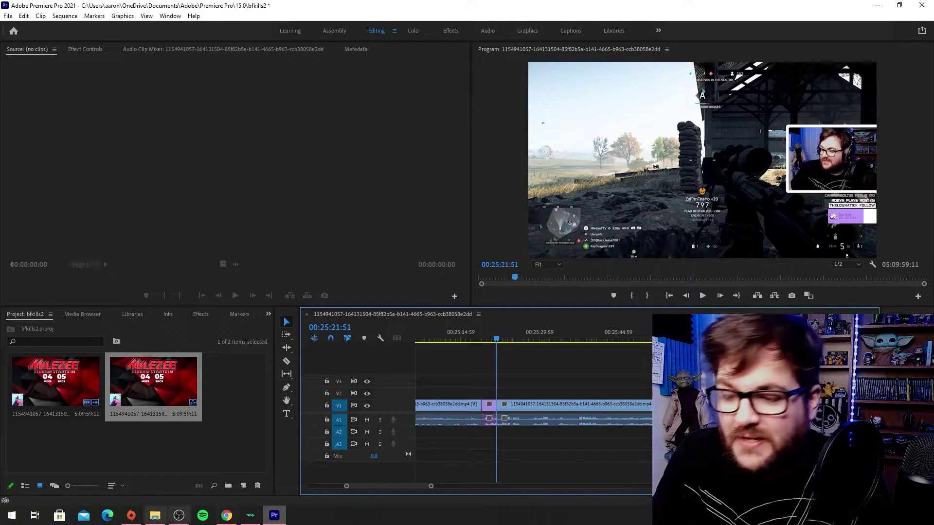
pyautogui.click(231, 520)
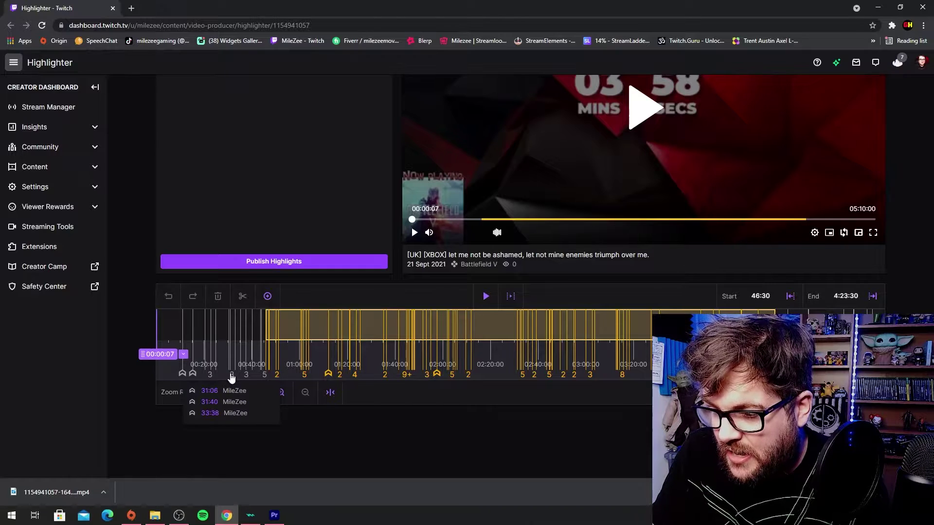
# - Switch to Premiere Pro, move the playhead to the marker time 00:31:06:00 and split the stream clip there with the Razor tool
pyautogui.click(274, 515)
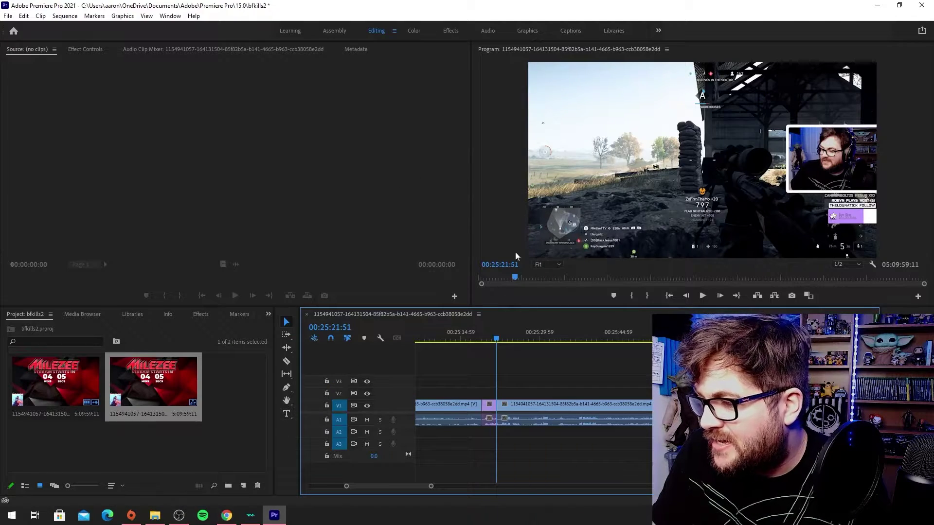
pyautogui.click(498, 265)
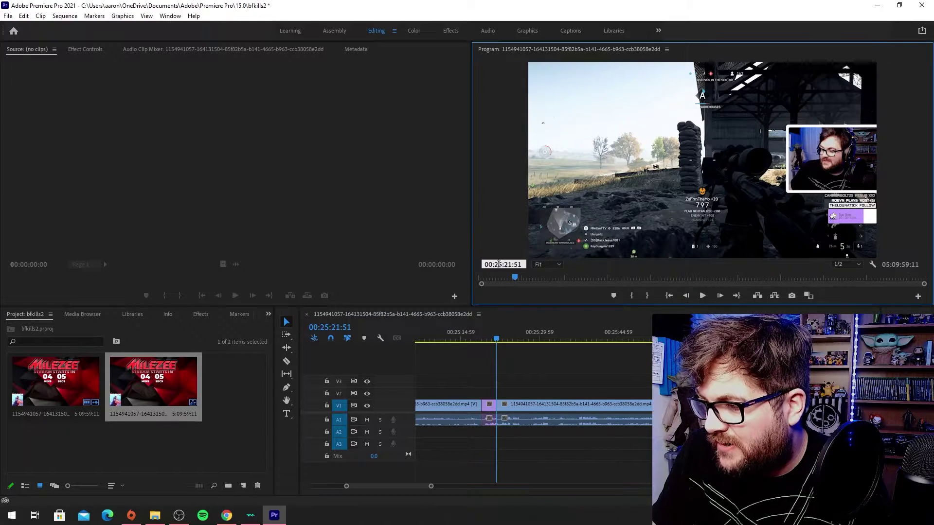
pyautogui.press('BackSpace')
pyautogui.press('BackSpace')
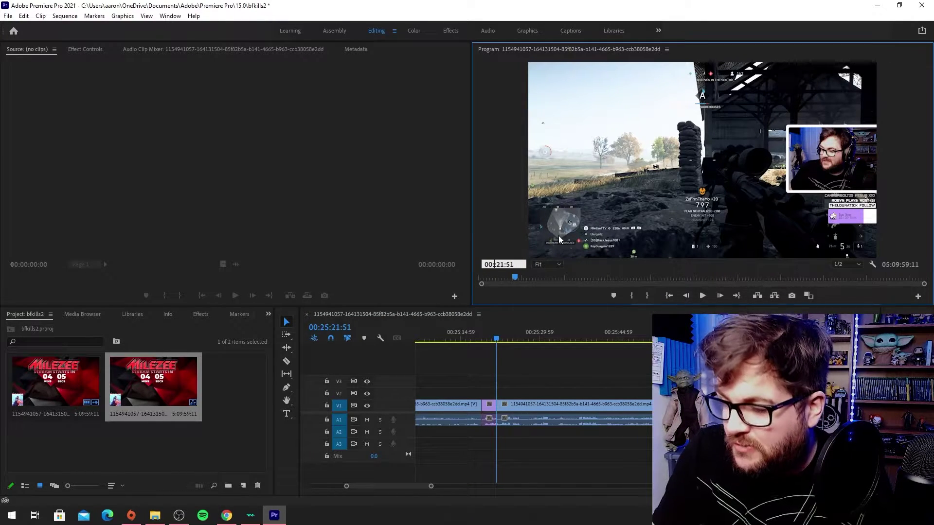
pyautogui.write('31')
pyautogui.click(513, 265)
pyautogui.press('BackSpace')
pyautogui.press('BackSpace')
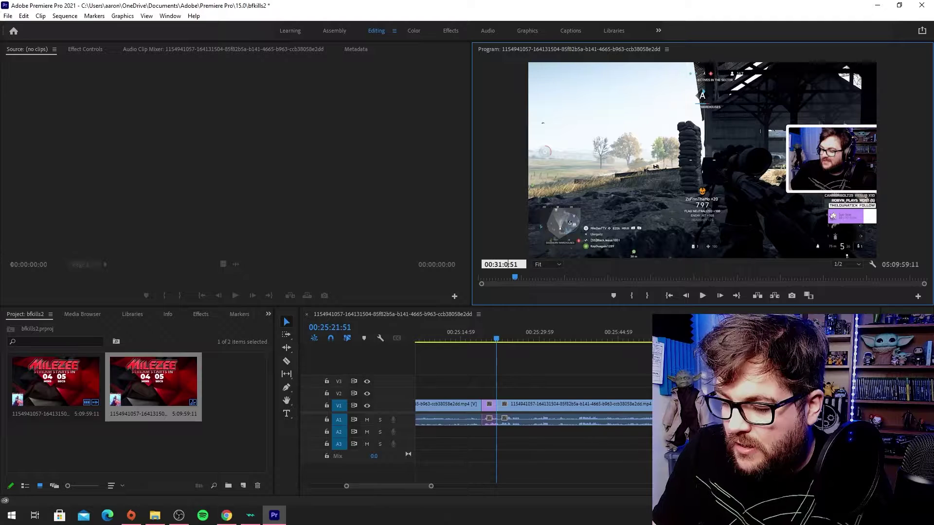
pyautogui.write('06')
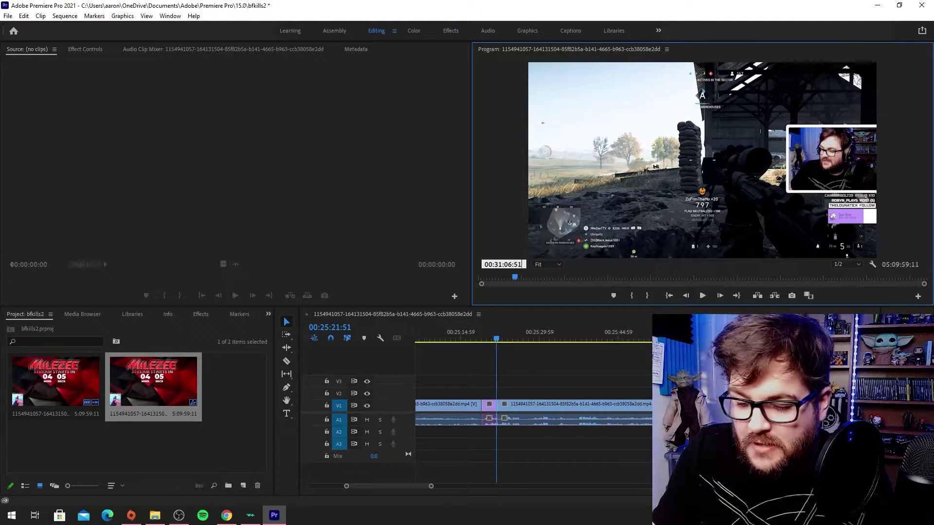
pyautogui.press('BackSpace')
pyautogui.press('BackSpace')
pyautogui.write('00')
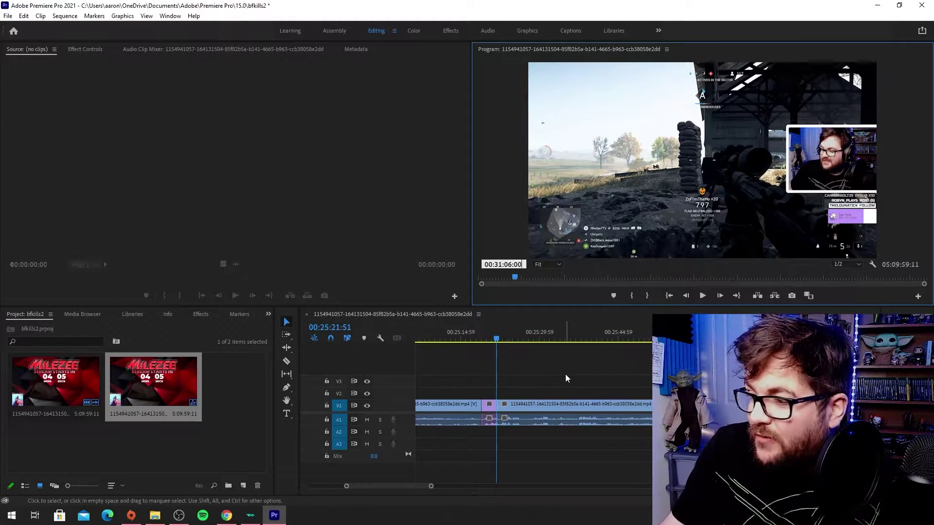
pyautogui.press('Return')
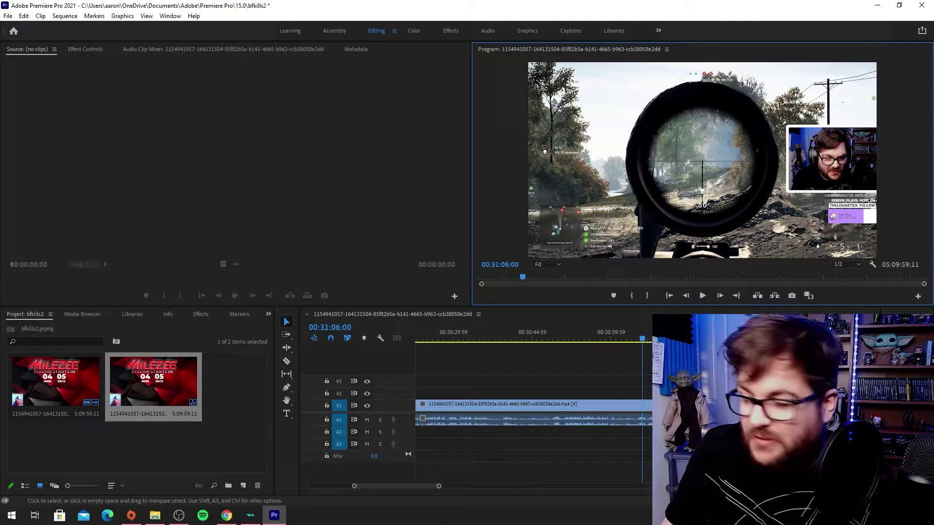
pyautogui.press('c')
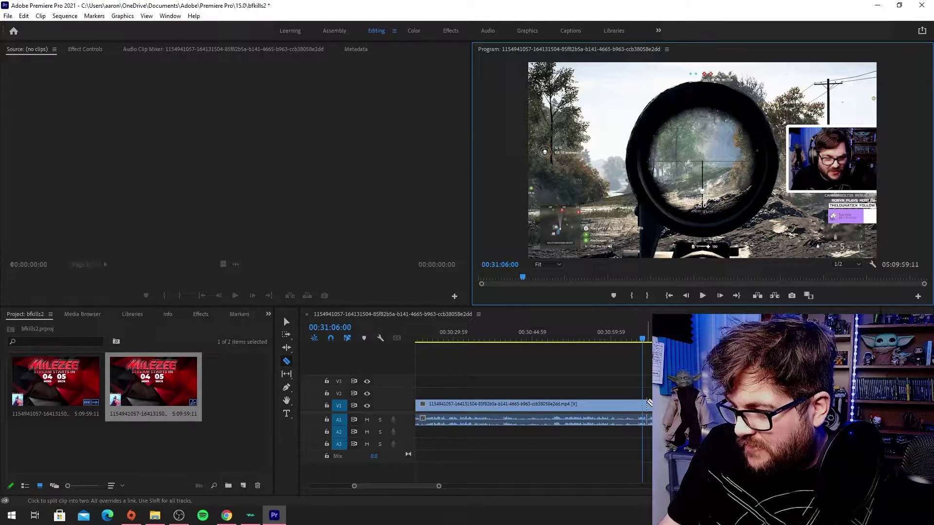
pyautogui.click(646, 405)
# - Play the footage around the 00:31:06:00 cut, including from about 00:31:00, to locate the kill
pyautogui.press('space')
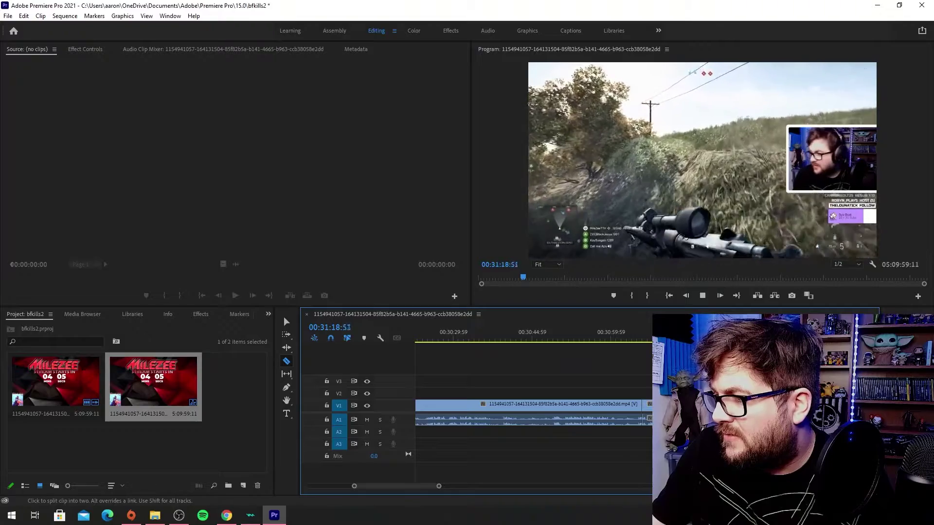
pyautogui.press('space')
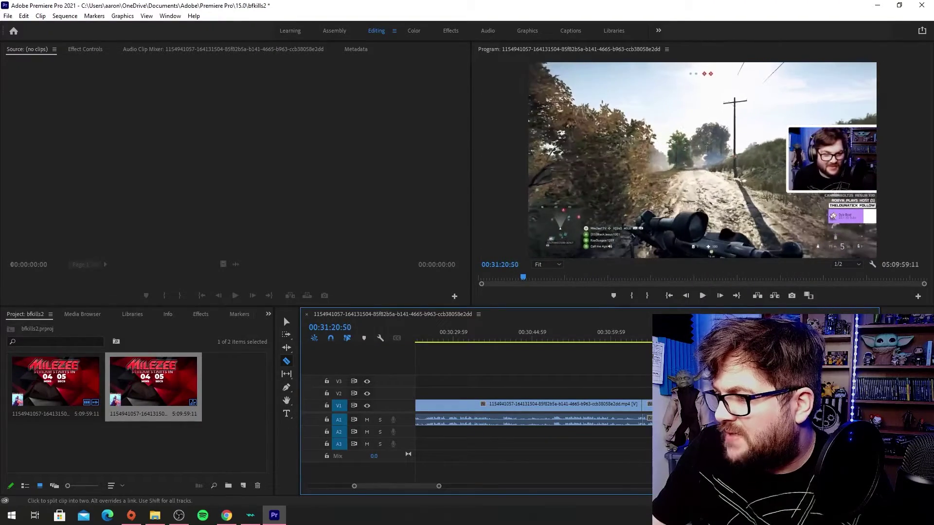
pyautogui.click(595, 342)
pyautogui.press('space')
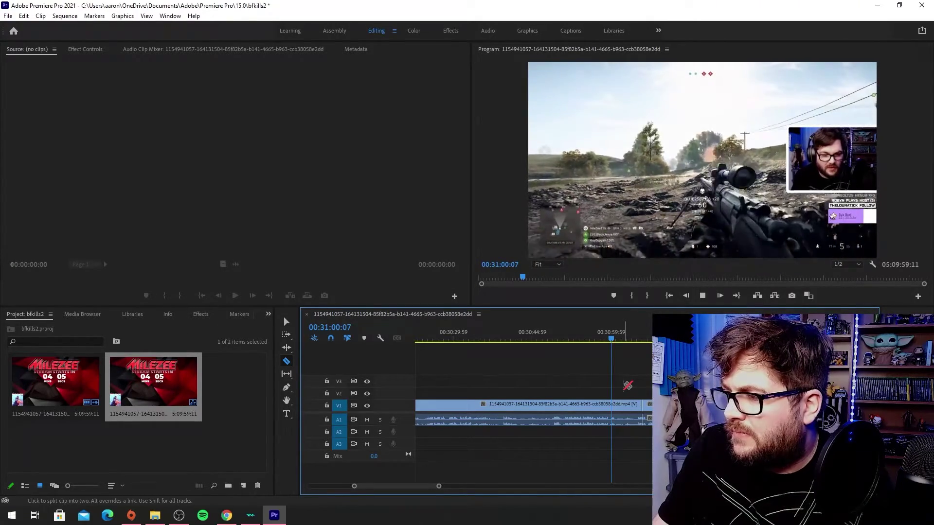
pyautogui.press('space')
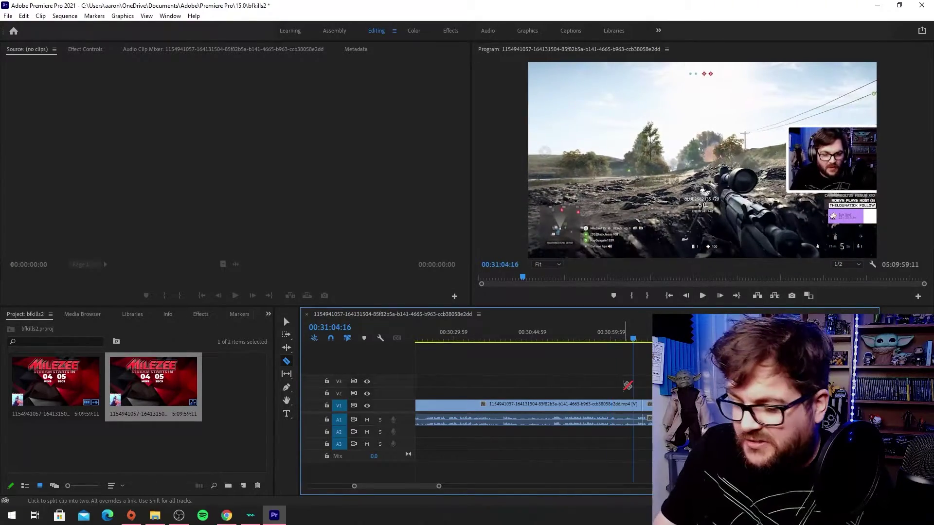
# - Step back through the footage to the lead-up to the kill and split the clip at 00:31:01:14
pyautogui.press('j')
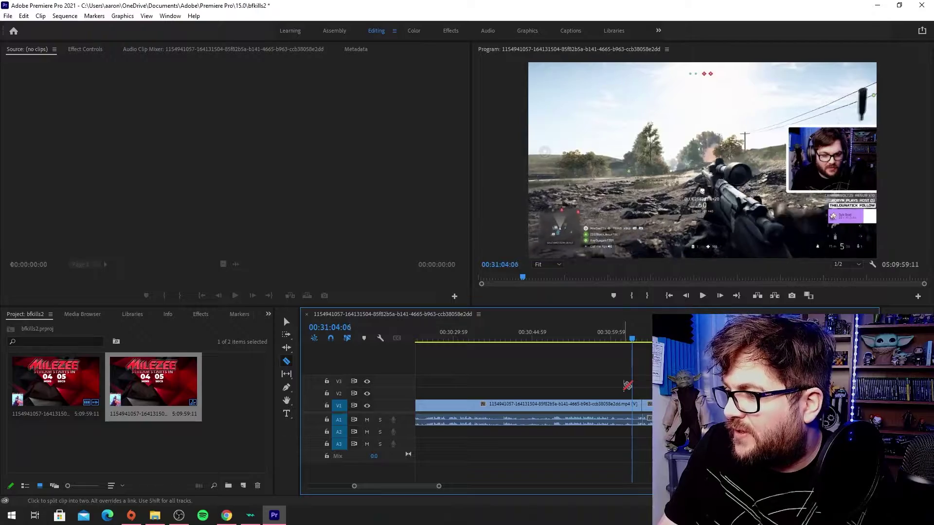
pyautogui.press('k')
pyautogui.press('Left')
pyautogui.press('Left')
pyautogui.press('Left')
pyautogui.press('Left')
pyautogui.press('Left')
pyautogui.press('Left')
pyautogui.press('Left')
pyautogui.press('Left')
pyautogui.press('Left')
pyautogui.press('Left')
pyautogui.press('Left')
pyautogui.press('Left')
pyautogui.press('Left')
pyautogui.press('Left')
pyautogui.press('Left')
pyautogui.press('Left')
pyautogui.press('Left')
pyautogui.press('Left')
pyautogui.press('Left')
pyautogui.press('Left')
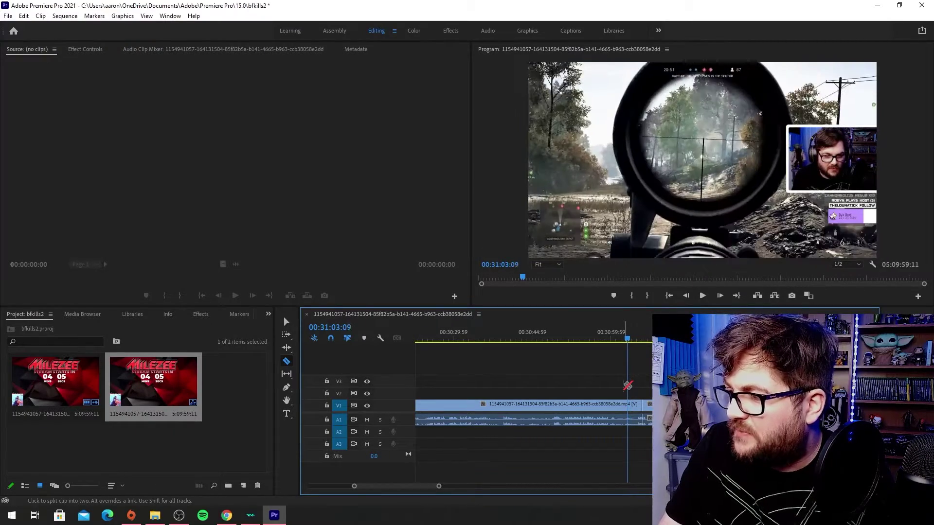
pyautogui.press('j')
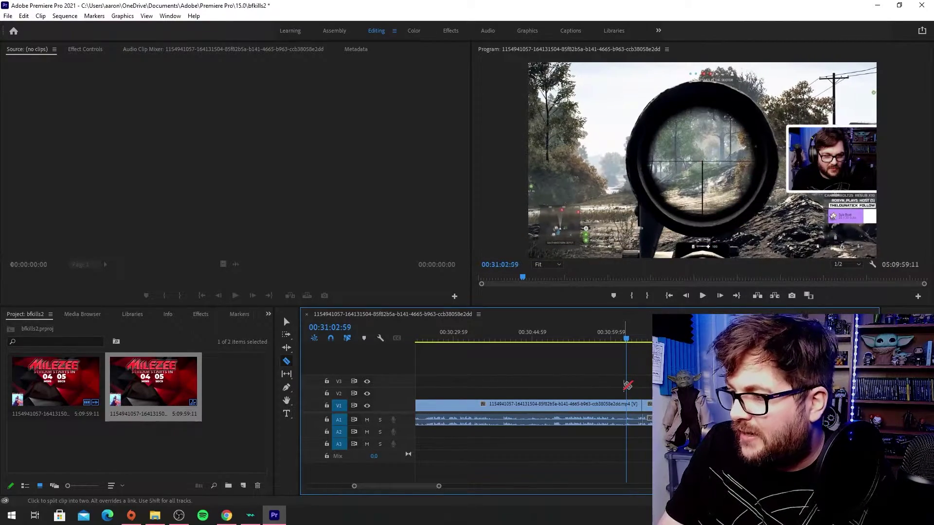
pyautogui.press('k')
pyautogui.press('j')
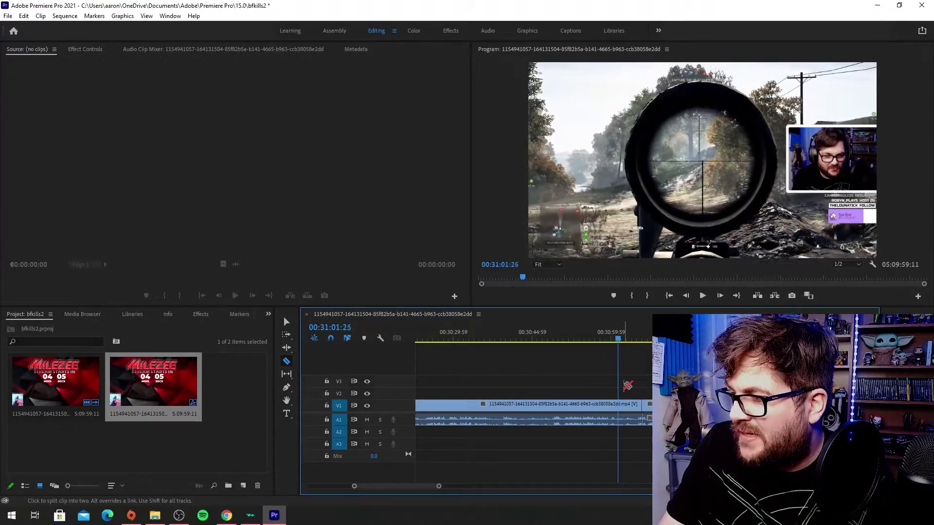
pyautogui.press('k')
pyautogui.press('j')
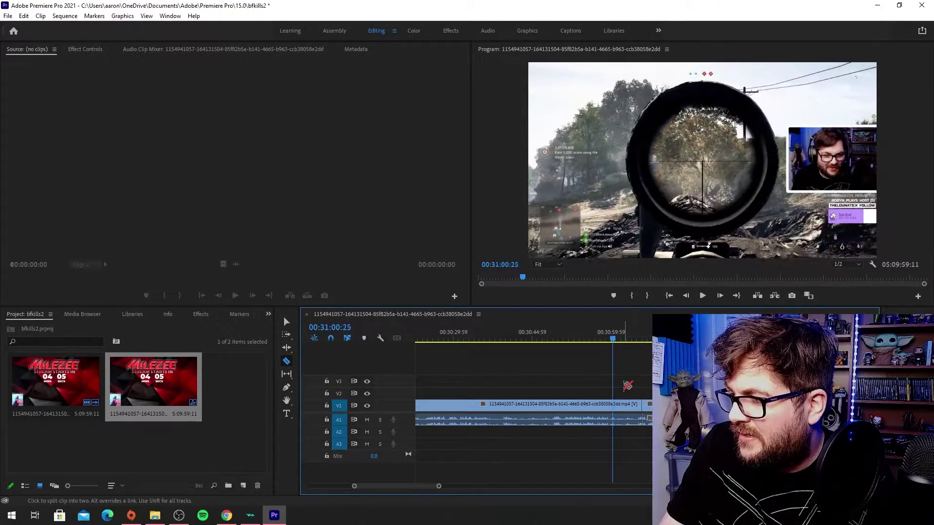
pyautogui.press('k')
pyautogui.press('j')
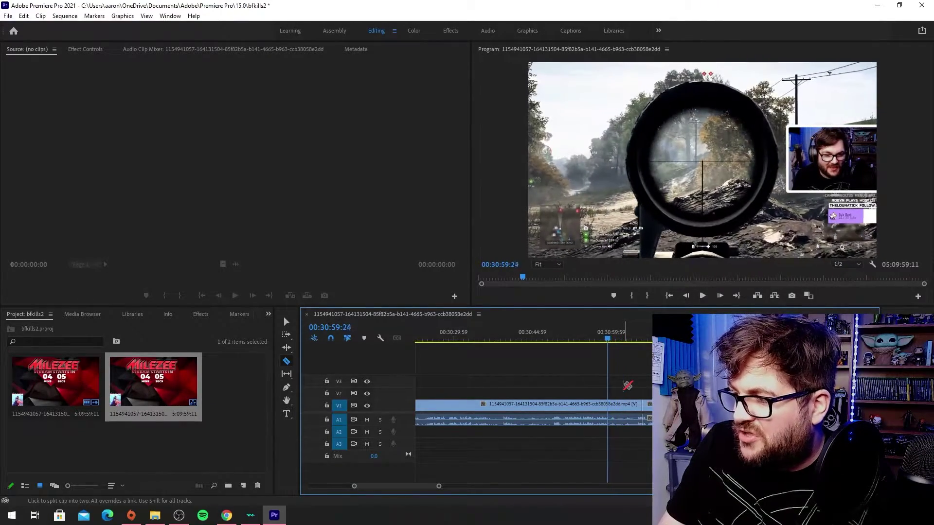
pyautogui.press('k')
pyautogui.press('j')
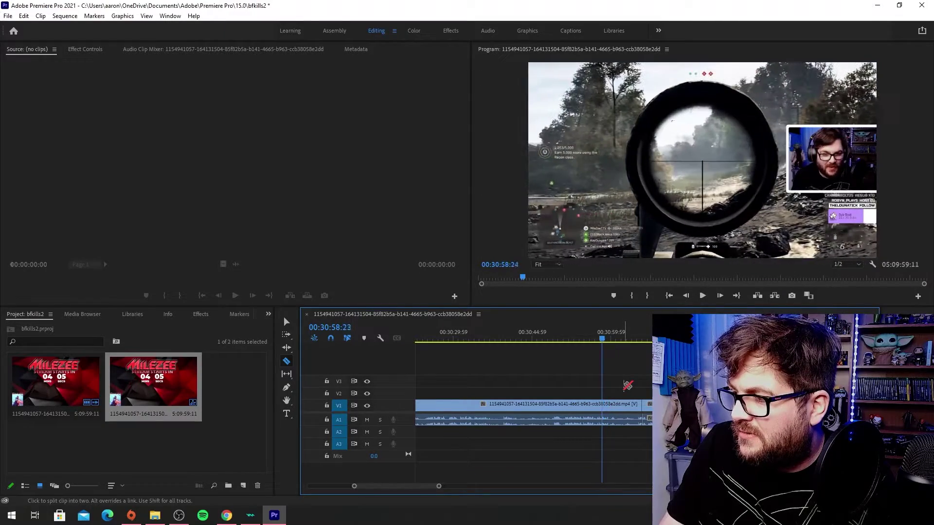
pyautogui.press('k')
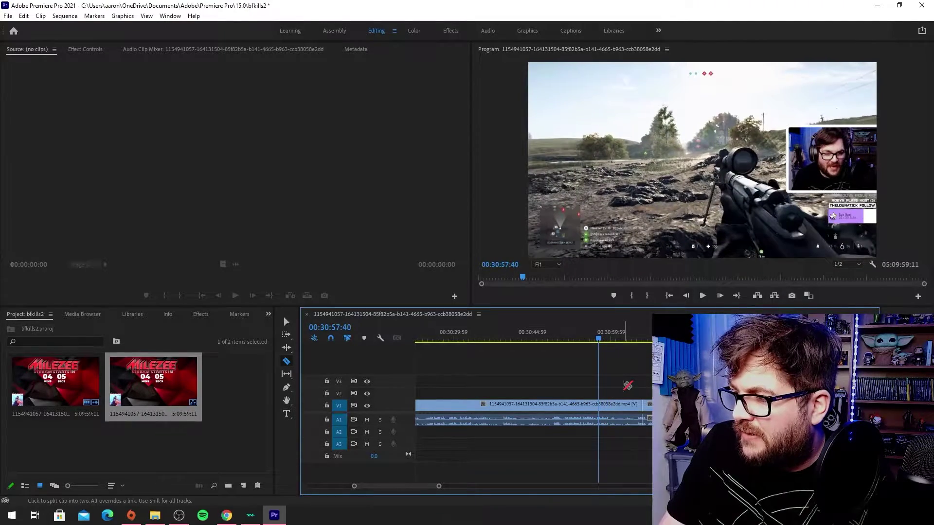
pyautogui.press('Up')
pyautogui.press('Down')
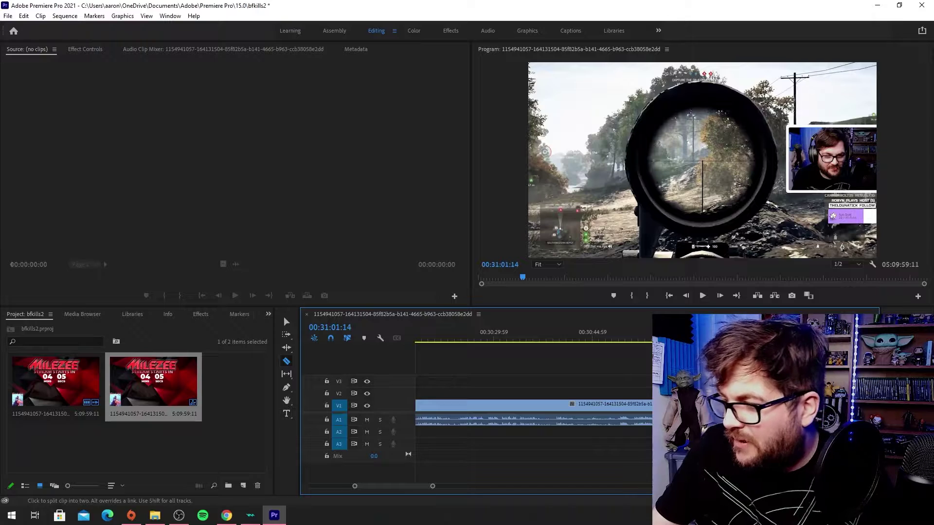
# - Give the short kill segment between the two cuts a different label colour with the Selection tool active
pyautogui.press('v')
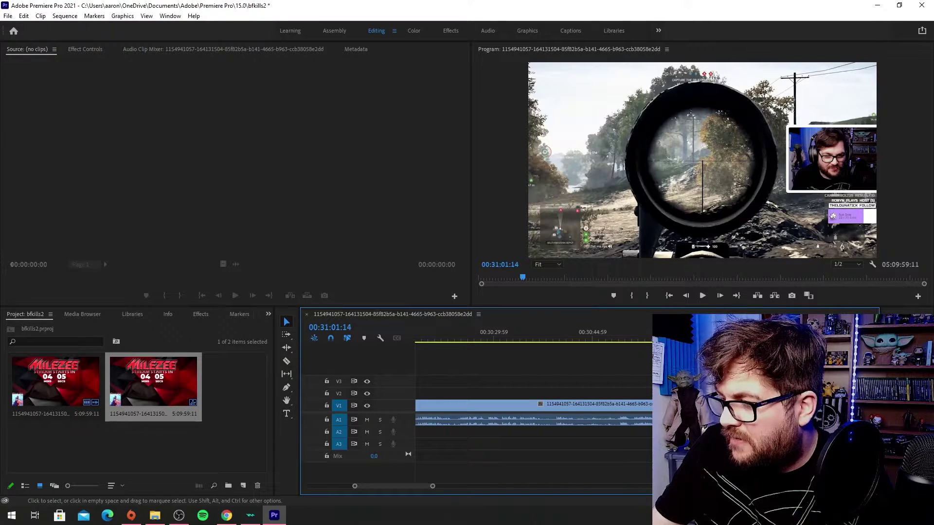
pyautogui.rightClick(716, 405)
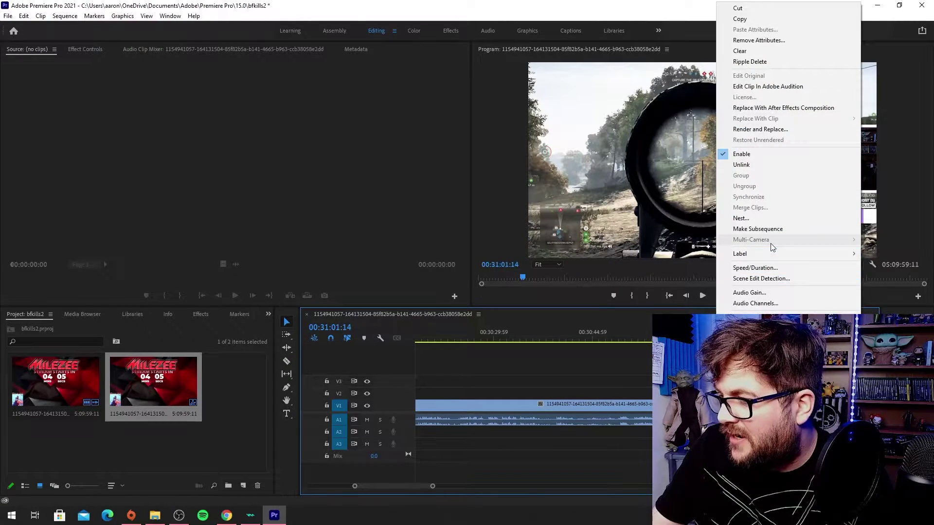
pyautogui.moveTo(755, 258)
pyautogui.click(681, 276)
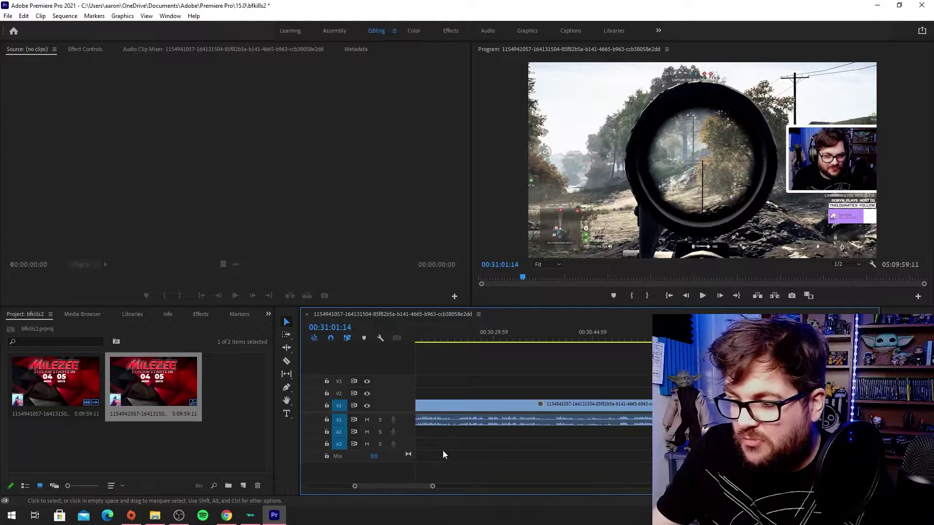
# - Check the next stream marker in the Twitch Highlighter, return to Premiere Pro and move the playhead to 00:31:40:00
pyautogui.click(227, 515)
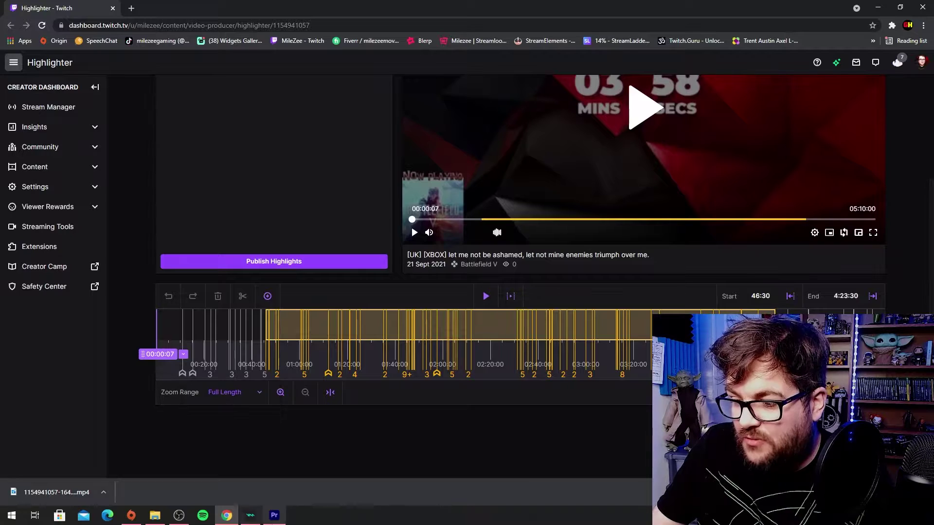
pyautogui.click(274, 515)
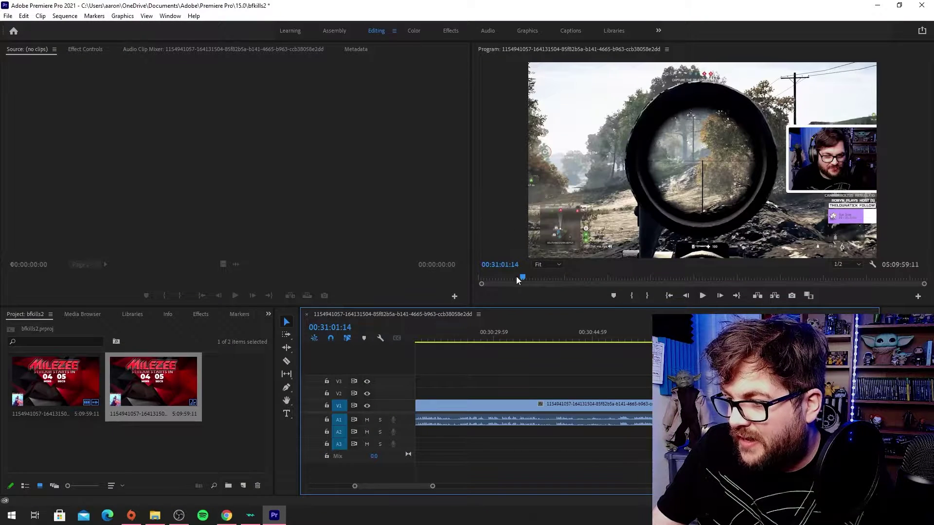
pyautogui.click(511, 264)
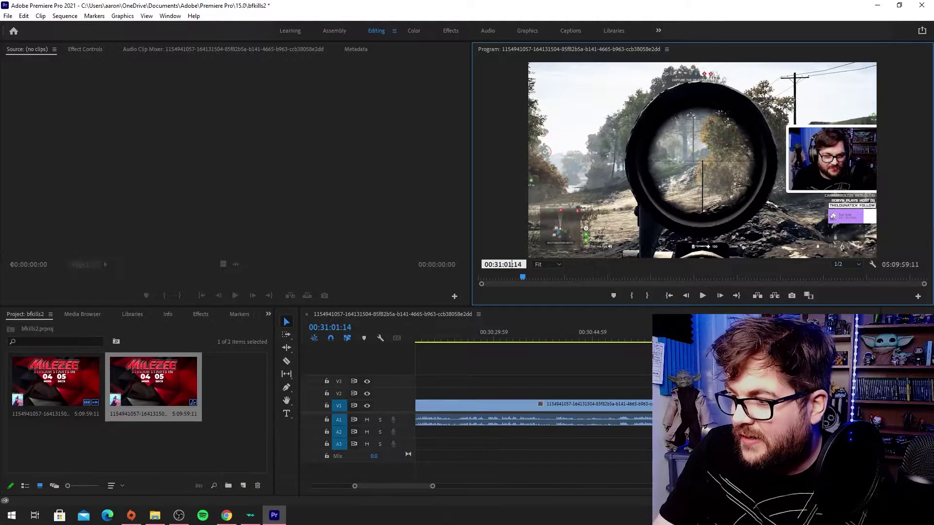
pyautogui.press('BackSpace')
pyautogui.press('BackSpace')
pyautogui.write('40')
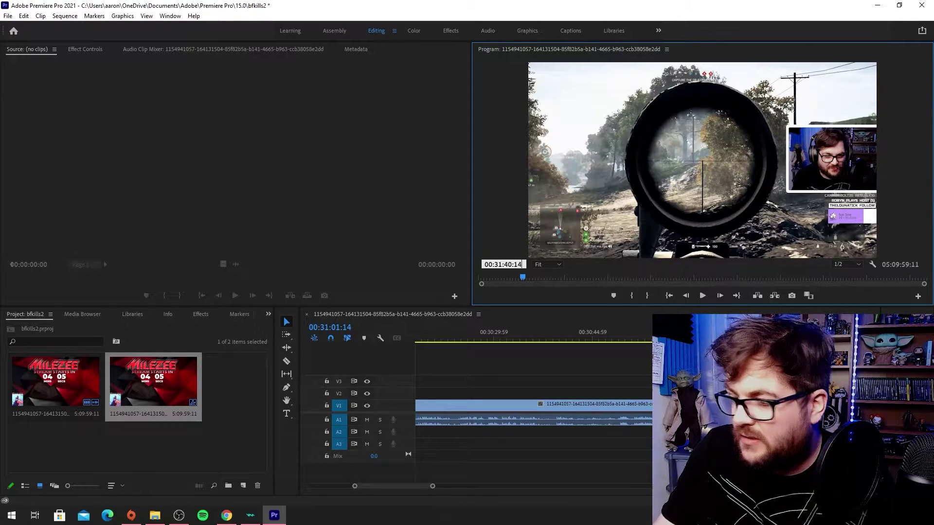
pyautogui.press('BackSpace')
pyautogui.press('BackSpace')
pyautogui.write('00')
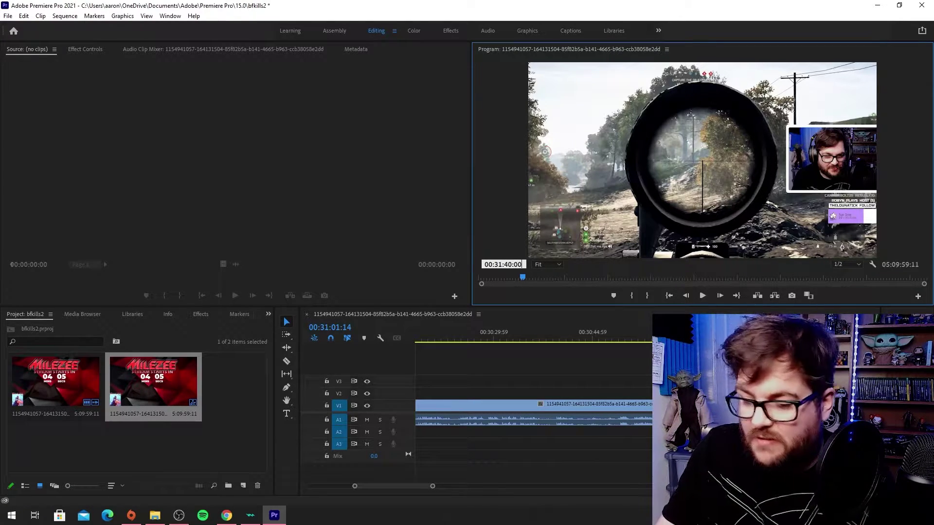
pyautogui.press('Return')
# - Split the stream clip at 00:31:40:00 with the Razor tool, play through the kill and split again at 00:31:41:52
pyautogui.press('c')
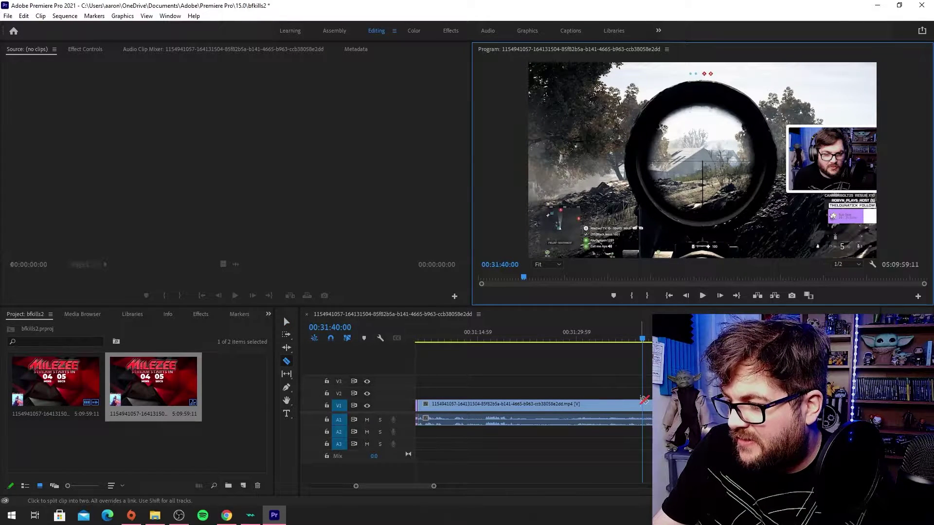
pyautogui.click(647, 405)
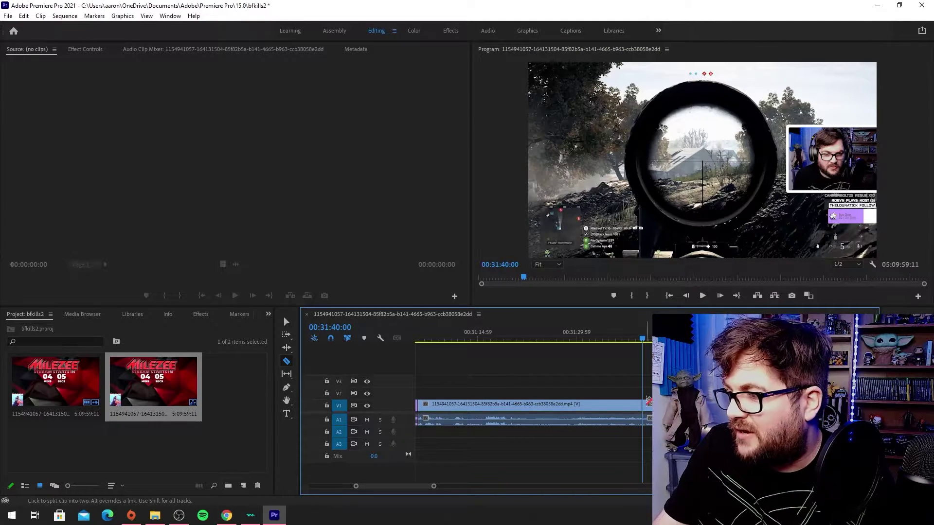
pyautogui.press('space')
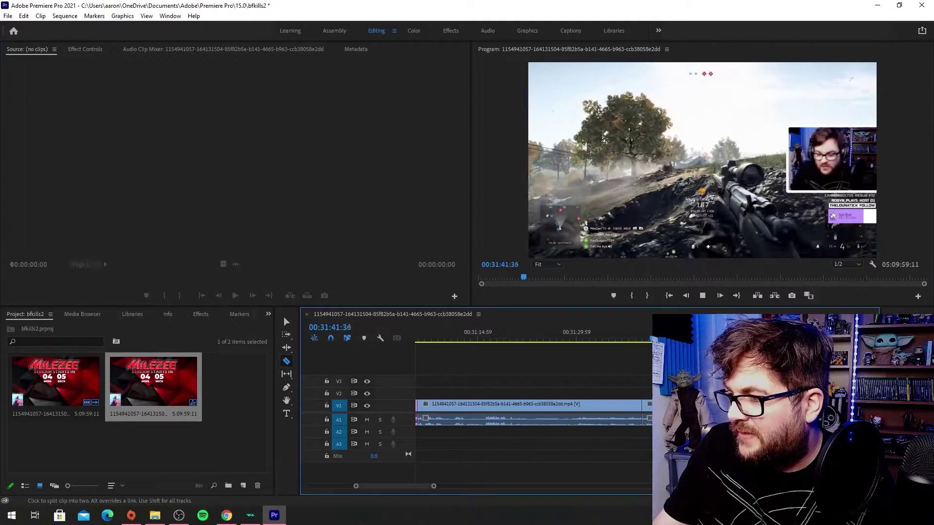
pyautogui.press('space')
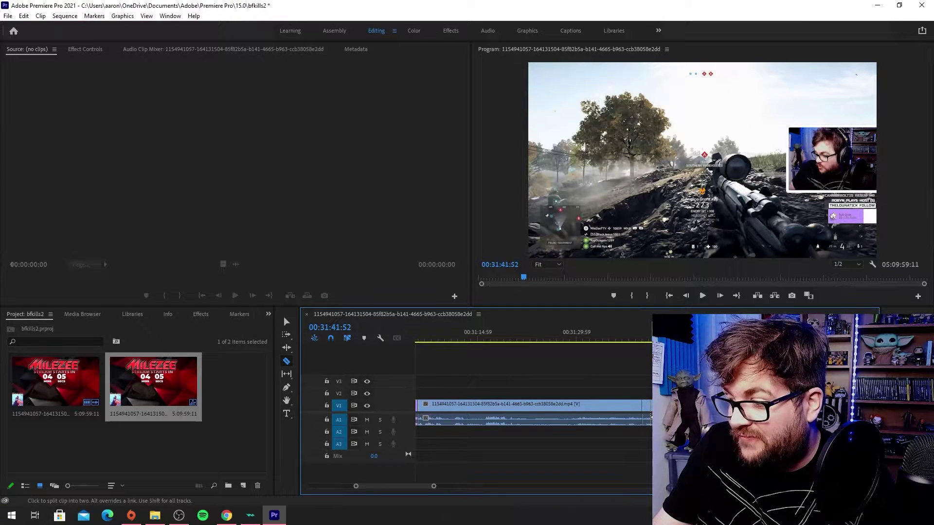
# - Give the short kill segment between 00:31:40:00 and 00:31:41:52 the Violet label colour
pyautogui.press('v')
pyautogui.rightClick(649, 419)
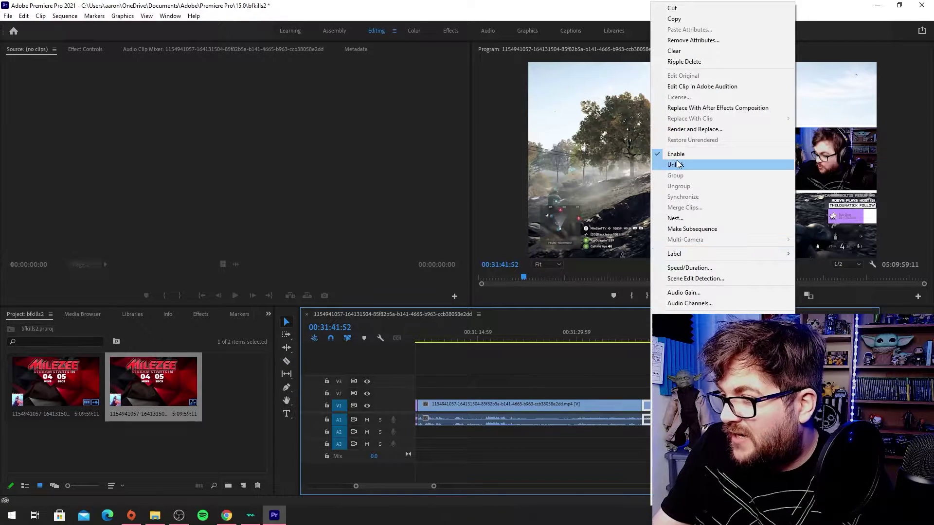
pyautogui.moveTo(706, 257)
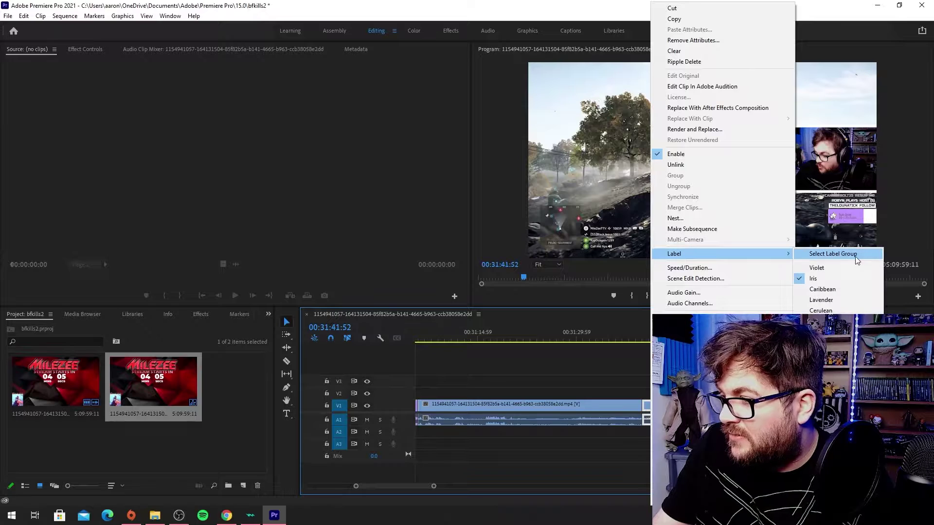
pyautogui.click(859, 269)
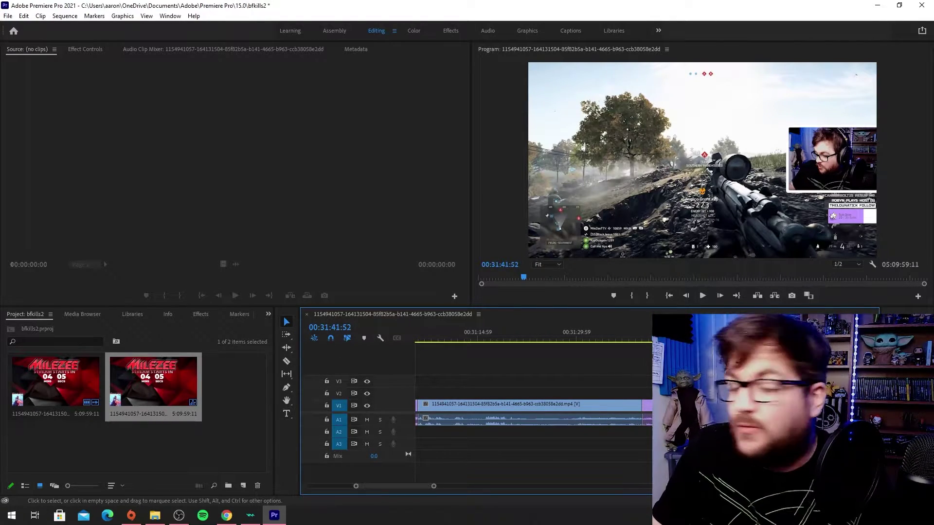
pyautogui.hscroll(1, 535, 403)
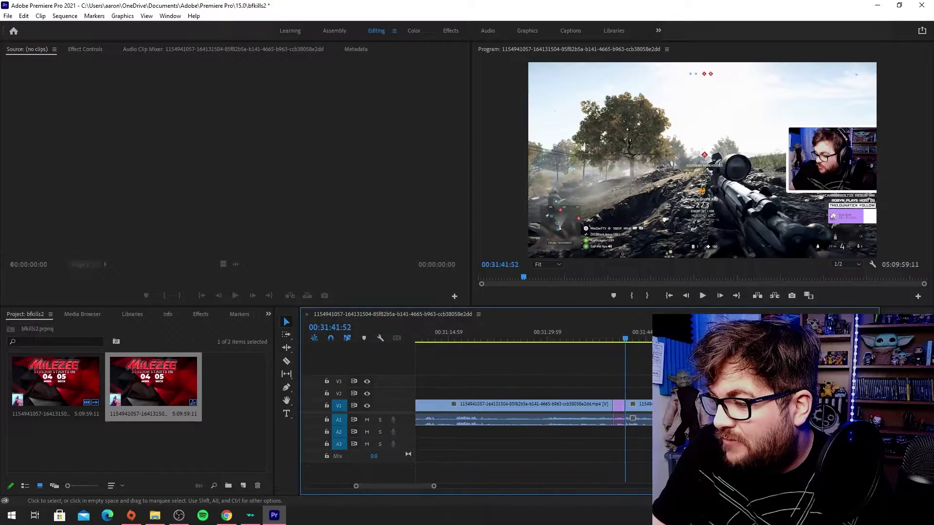
# - Look up the third marker of the group in the Twitch Highlighter and move the Premiere Pro playhead to 00:33:38:00
pyautogui.click(226, 515)
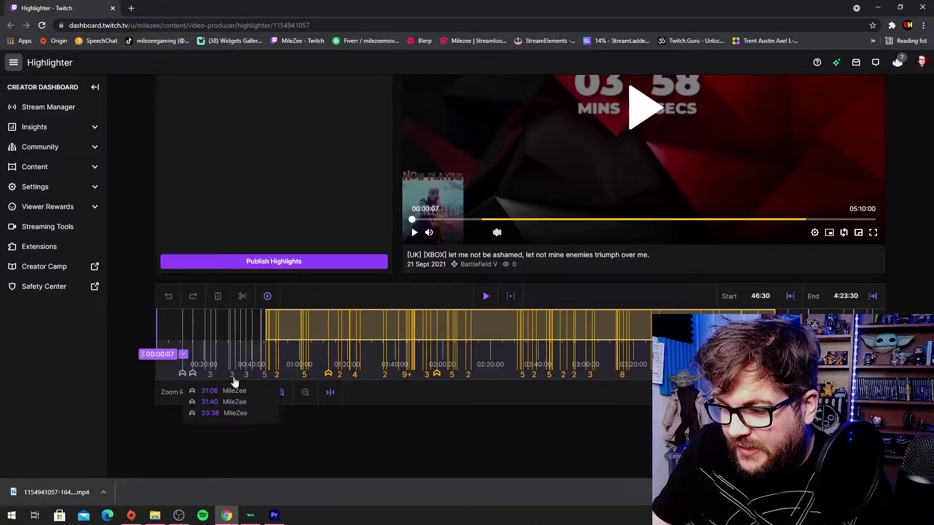
pyautogui.click(275, 516)
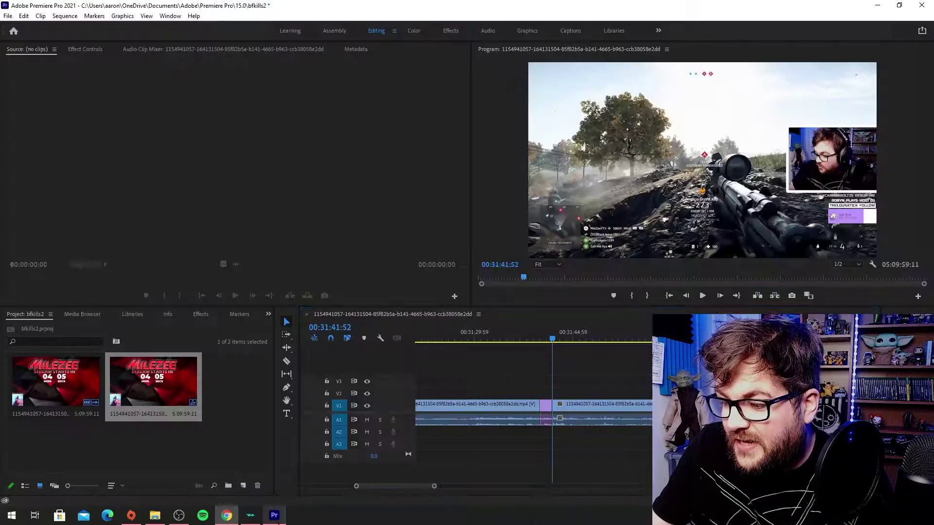
pyautogui.click(498, 266)
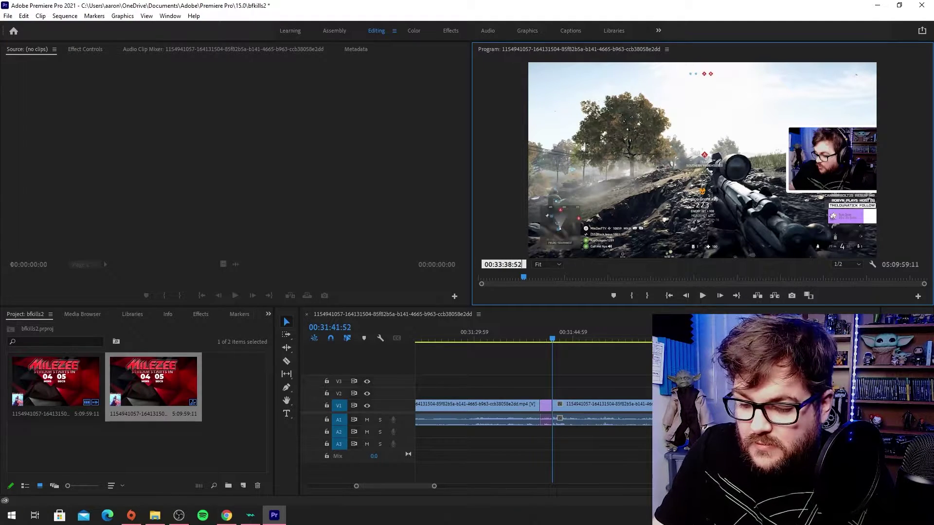
pyautogui.press('Return')
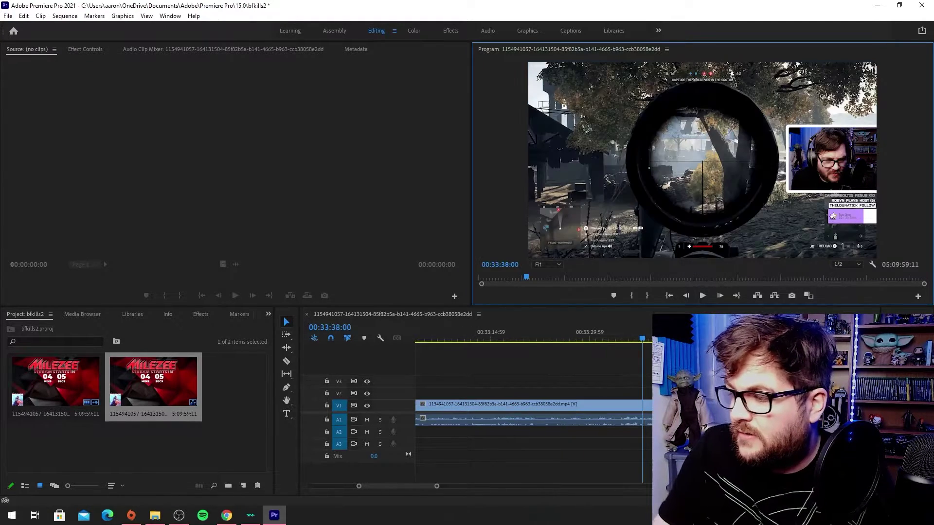
# - Split the stream clip at 00:33:38:00 with the Razor tool and play through the kill to 00:33:41:05
pyautogui.press('c')
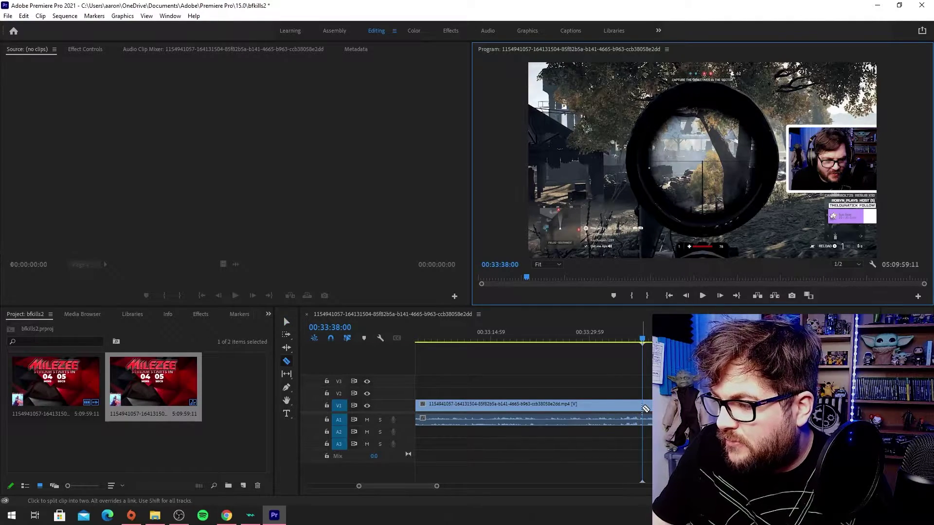
pyautogui.click(644, 409)
pyautogui.press('space')
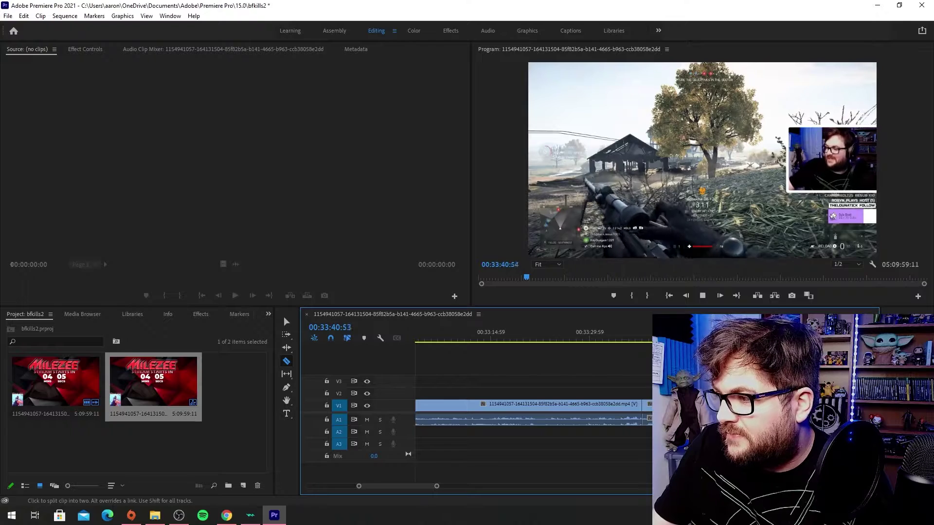
pyautogui.press('space')
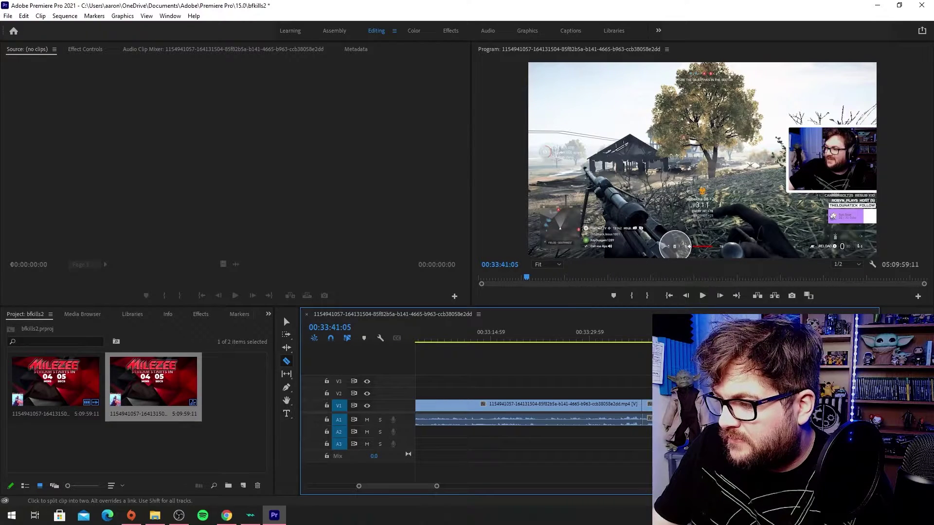
# - Give the kill segment starting at 00:33:38:00 the Violet label colour
pyautogui.press('v')
pyautogui.rightClick(656, 404)
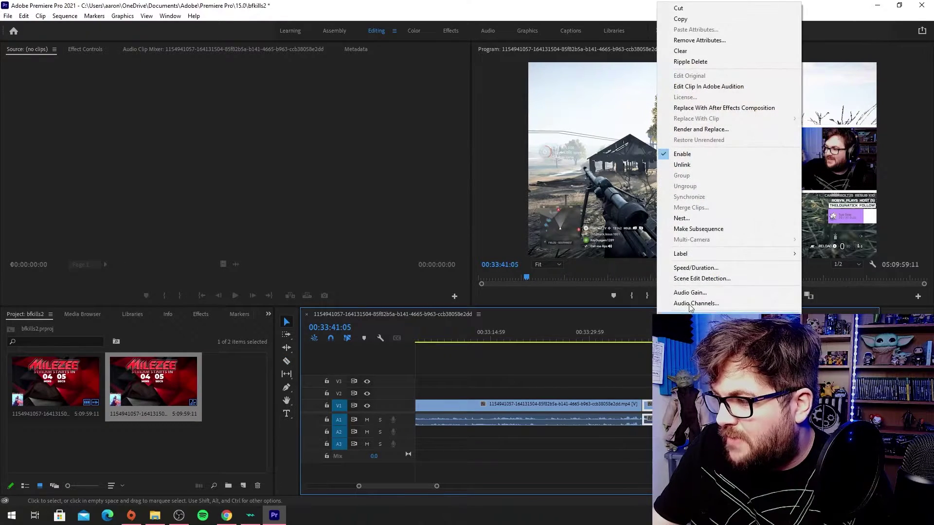
pyautogui.moveTo(778, 254)
pyautogui.click(823, 268)
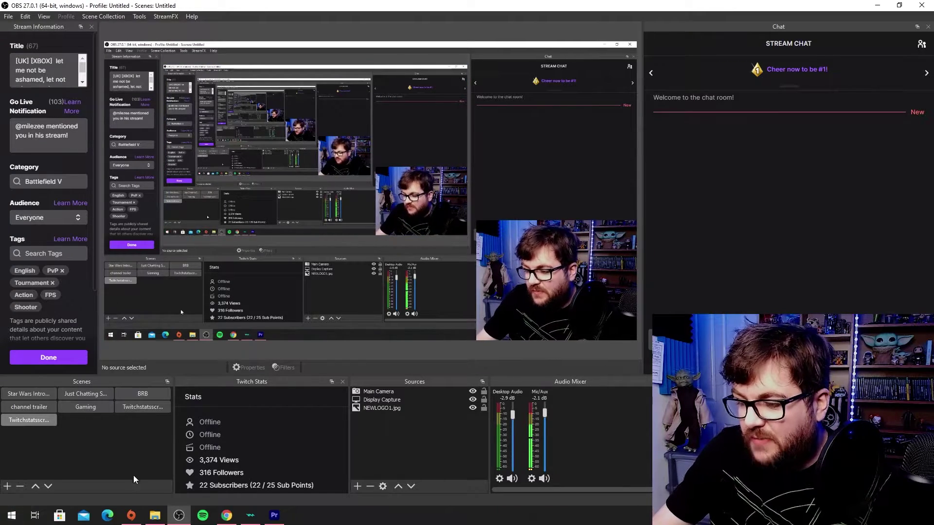
# - Switch from OBS to Premiere Pro and delete the leftover stream footage after 03:05:29:46
pyautogui.click(274, 515)
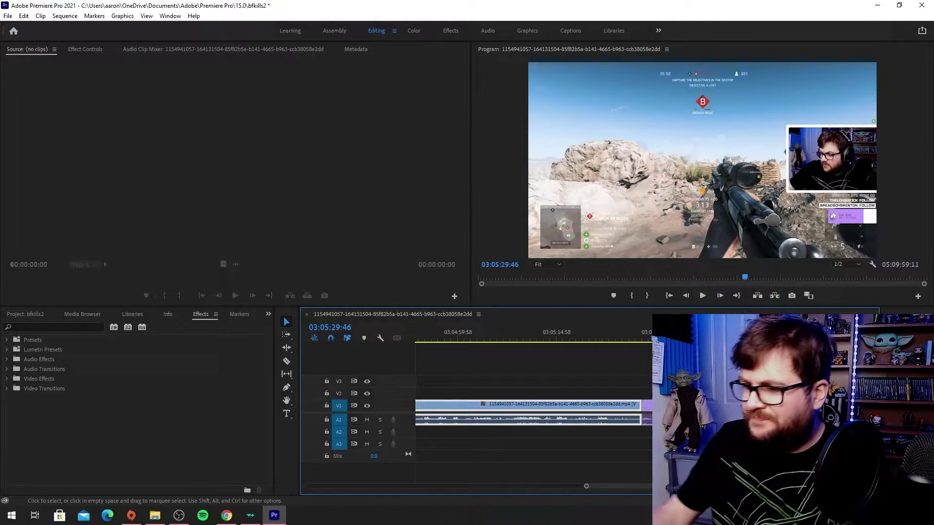
pyautogui.hotkey('ctrl', 'shift', 'a')
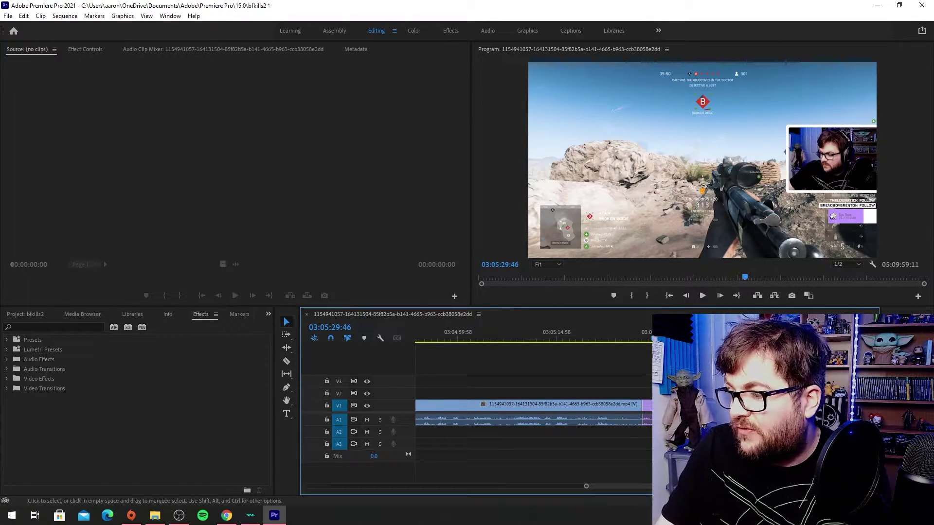
pyautogui.press('Delete')
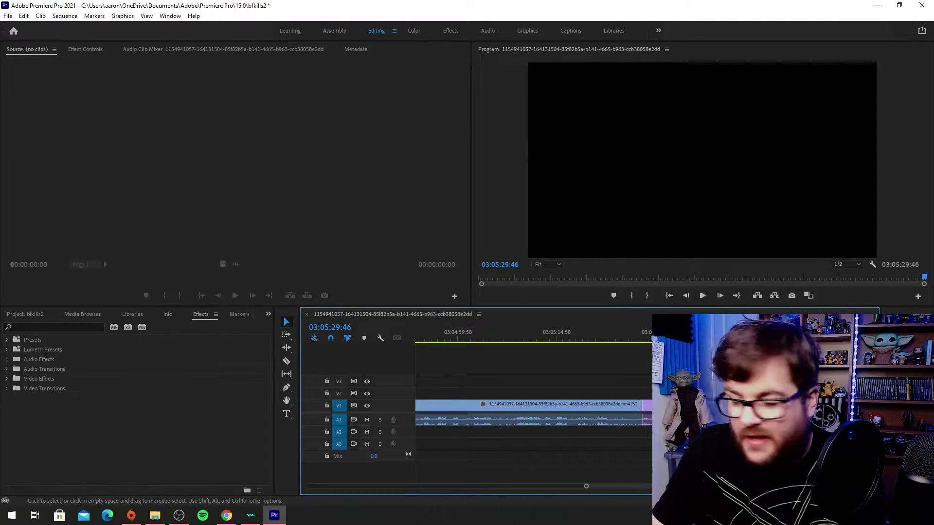
# - Delete the long unneeded clip between the last two violet kill segments and switch to OBS
pyautogui.keyDown('alt'); pyautogui.scroll(-3, 631, 415); pyautogui.keyUp('alt')
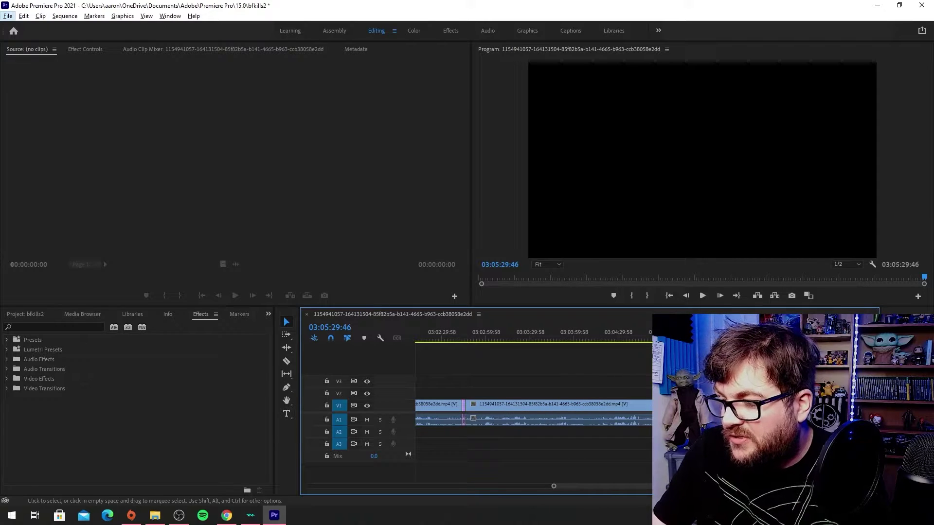
pyautogui.click(630, 416)
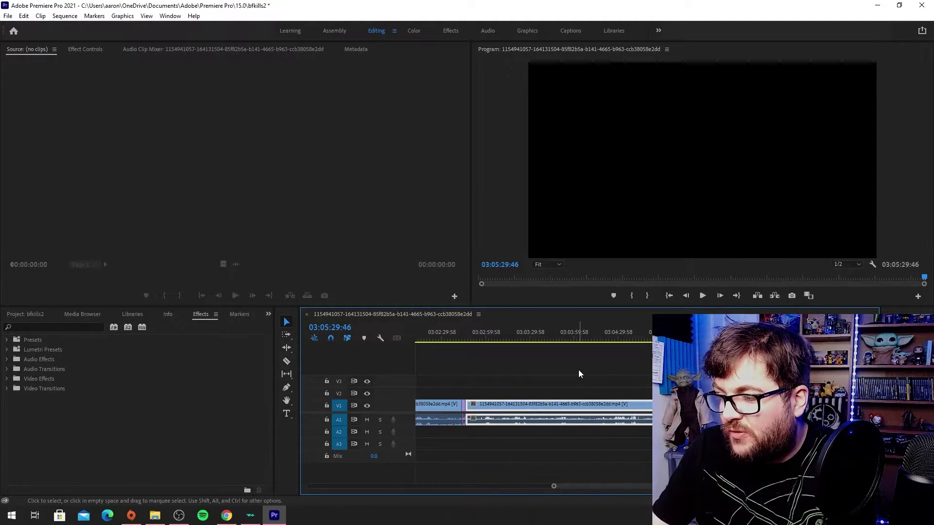
pyautogui.press('Delete')
pyautogui.hotkey('alt', 'Tab')
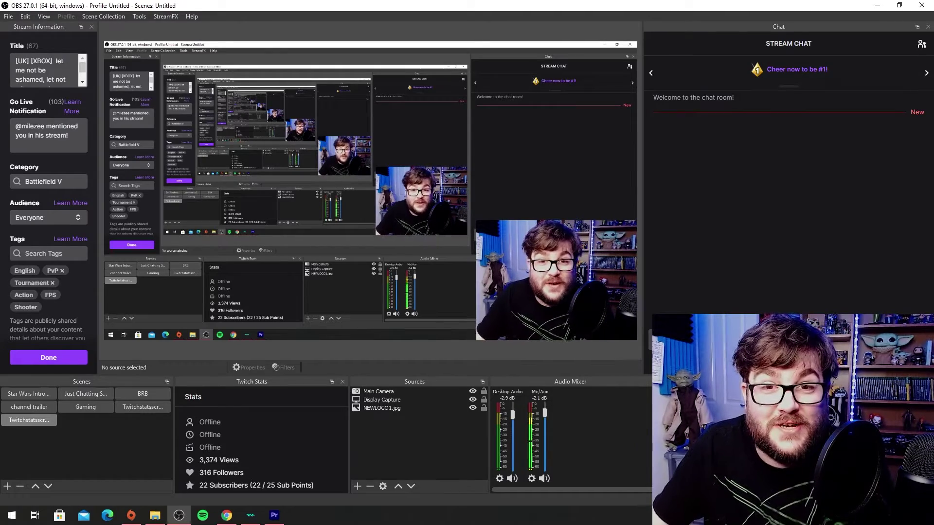
# - Switch back to Premiere Pro and look up the sequence command for closing gaps between clips
pyautogui.click(274, 515)
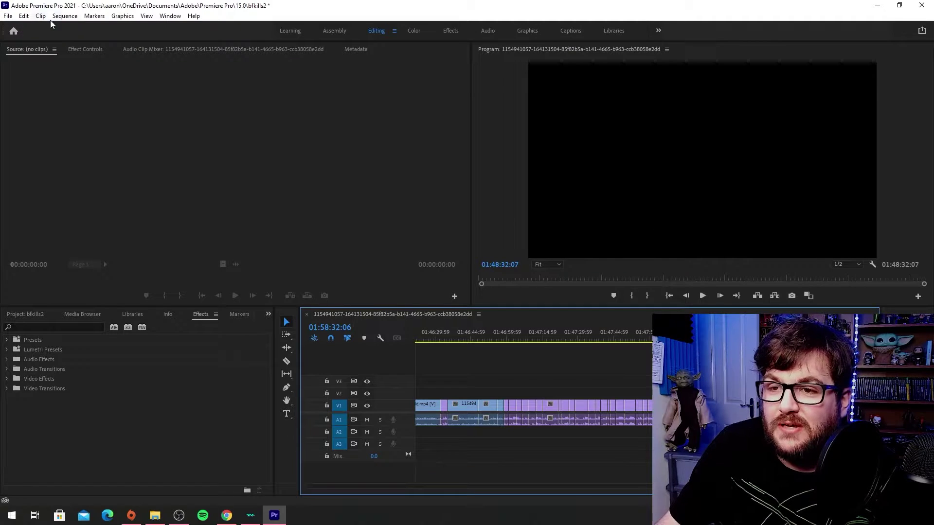
pyautogui.click(73, 16)
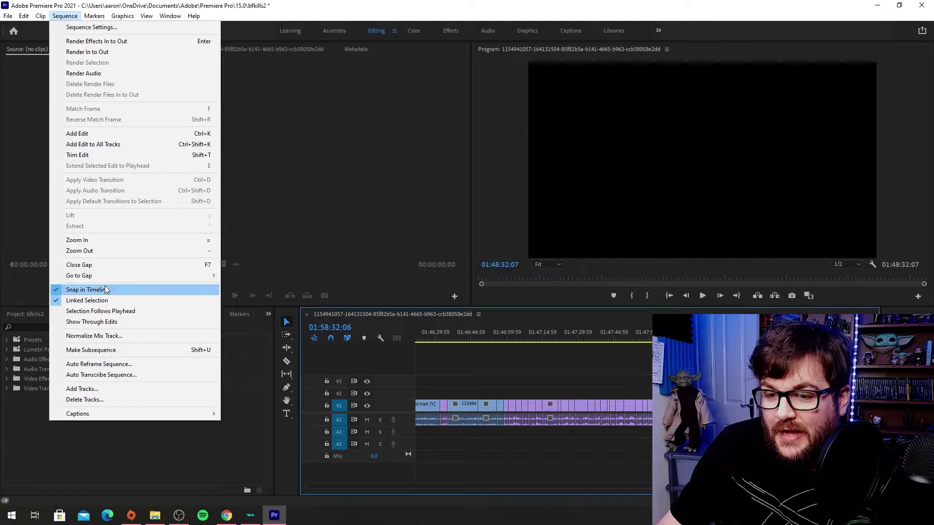
pyautogui.click(512, 465)
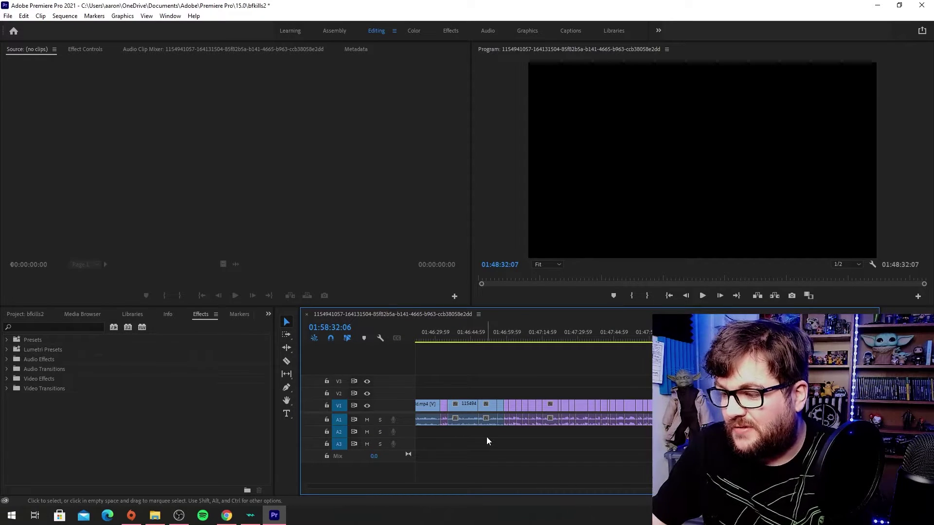
# - Delete the unneeded blue clips between the violet kill segments around 01:46:45 in the timeline
pyautogui.moveTo(499, 439); pyautogui.dragTo(461, 397)
pyautogui.press('Delete')
pyautogui.scroll(5, 450, 416)
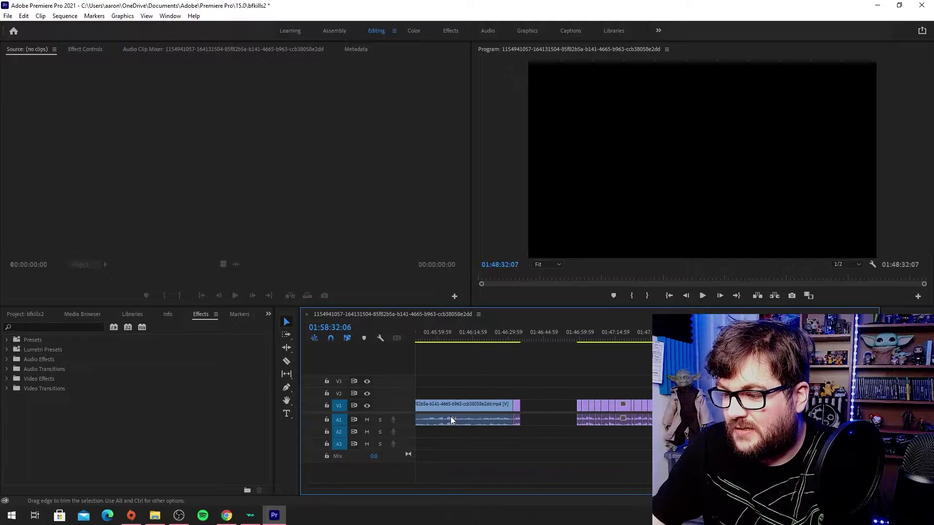
# - Delete the long unneeded clip just before the kill segment near 01:46:30 and find the preceding unneeded clip
pyautogui.click(465, 420)
pyautogui.scroll(3, 526, 413)
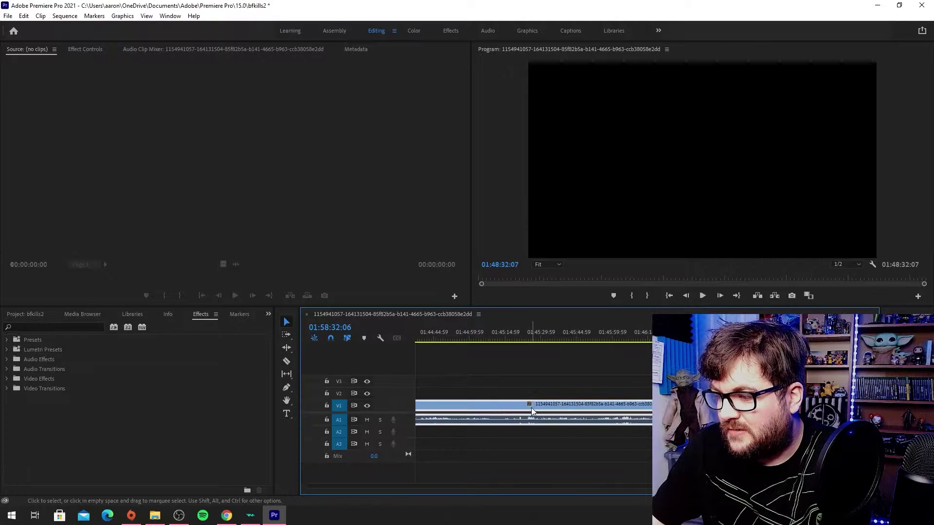
pyautogui.press('Delete')
pyautogui.press('-')
pyautogui.press('-')
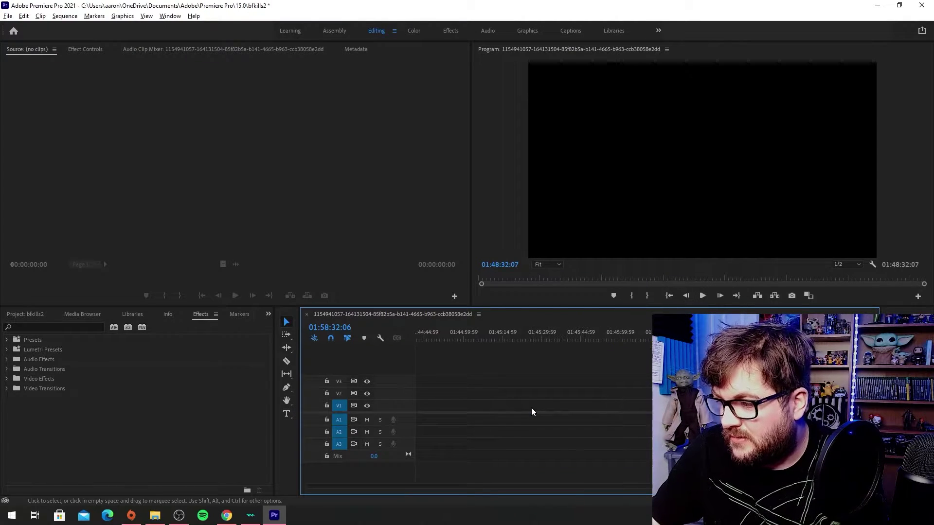
pyautogui.scroll(6, 531, 412)
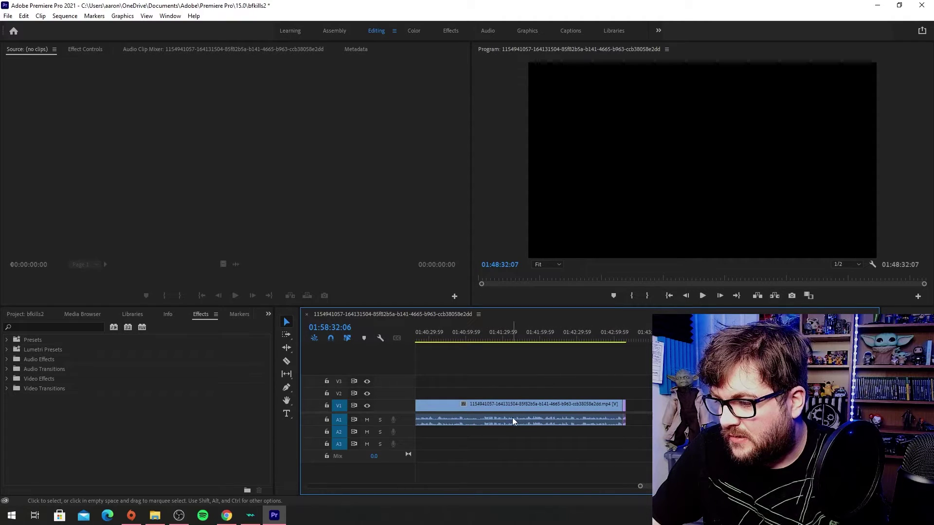
# - Select every clip sharing the long unneeded clip's Iris label as a label group and delete them all
pyautogui.scroll(7, 523, 417)
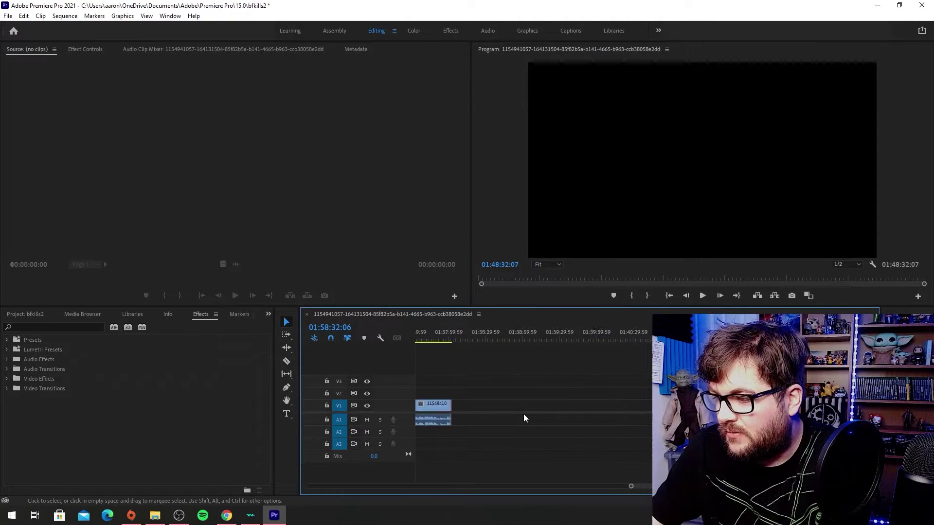
pyautogui.scroll(2, 523, 413)
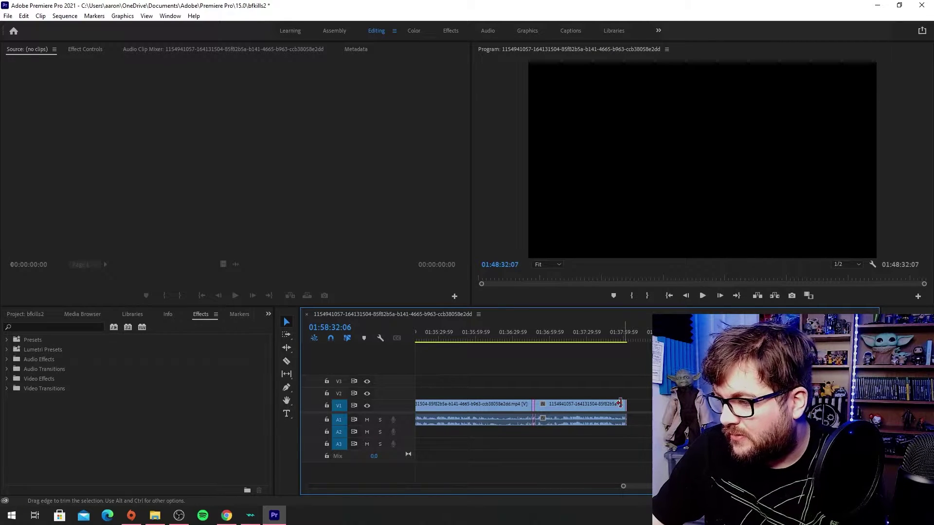
pyautogui.rightClick(608, 410)
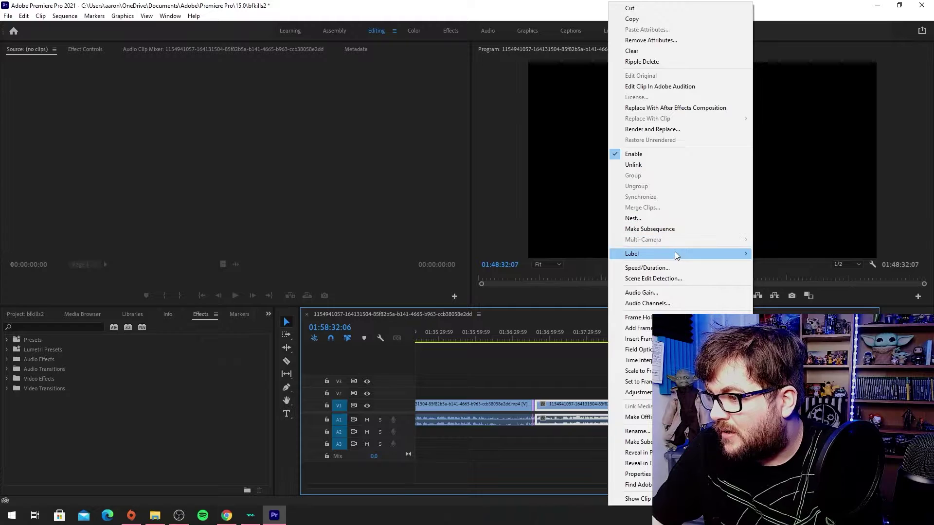
pyautogui.moveTo(675, 254)
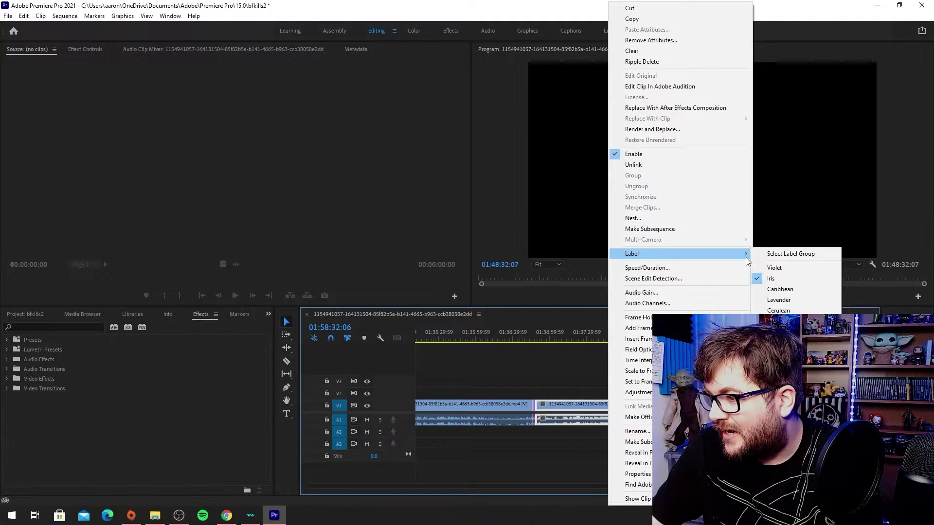
pyautogui.click(767, 254)
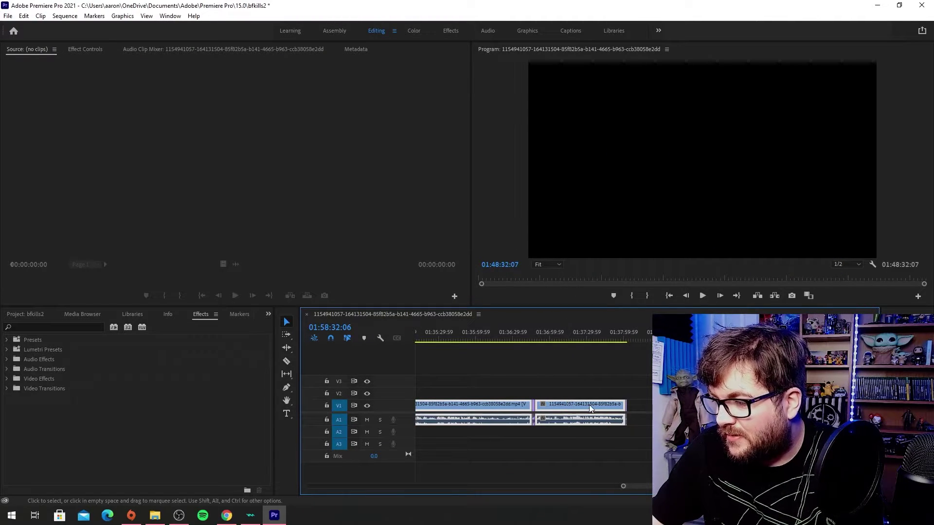
pyautogui.press('Delete')
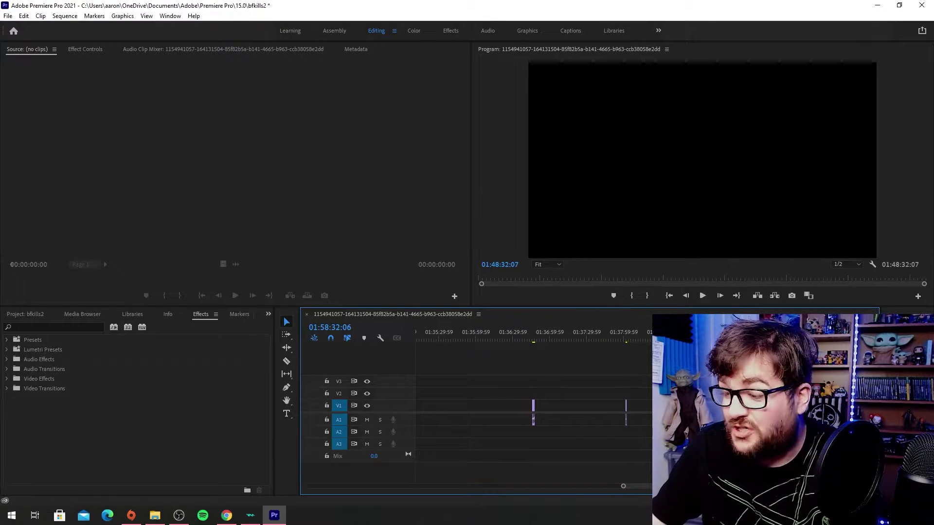
# - Close all gaps between the remaining clips and move the joined block to the start of the sequence
pyautogui.hotkey('alt', 'g')
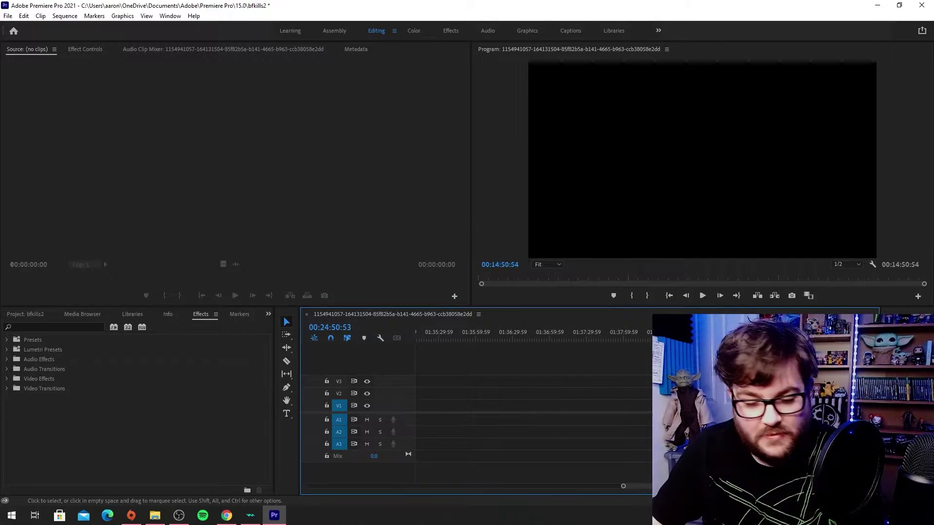
pyautogui.press('\\')
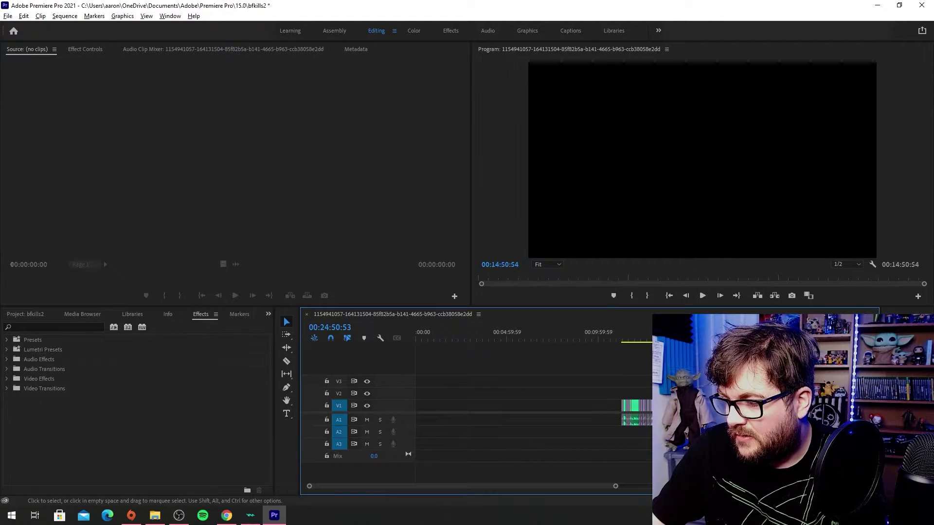
pyautogui.scroll(5, 629, 386)
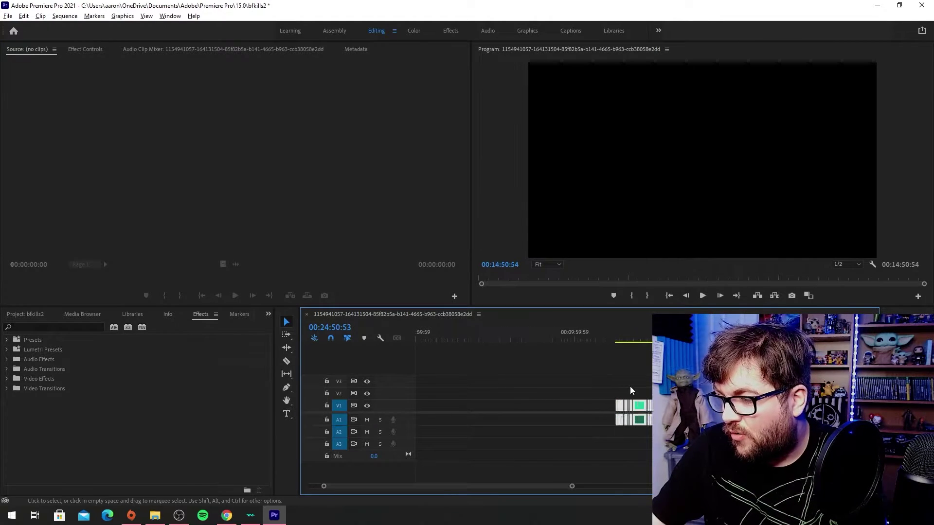
pyautogui.scroll(3, 630, 389)
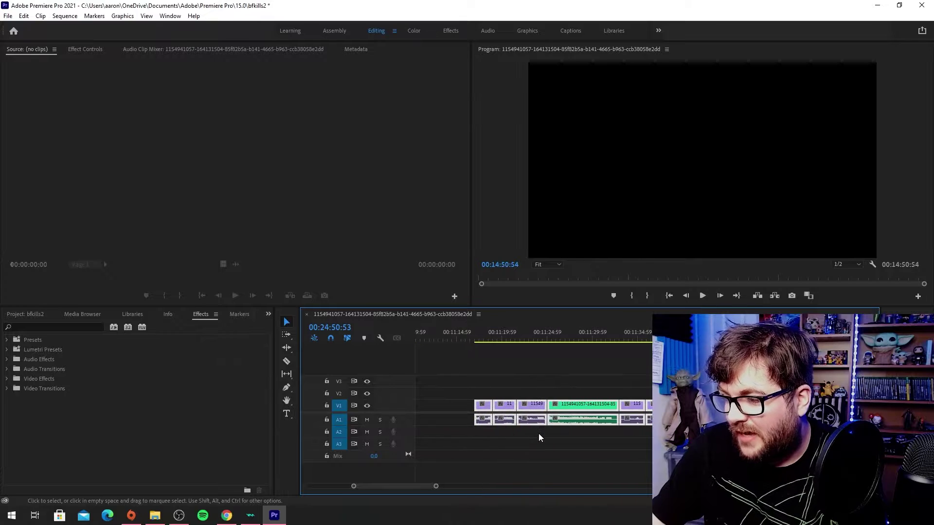
pyautogui.moveTo(539, 433); pyautogui.dragTo(401, 416)
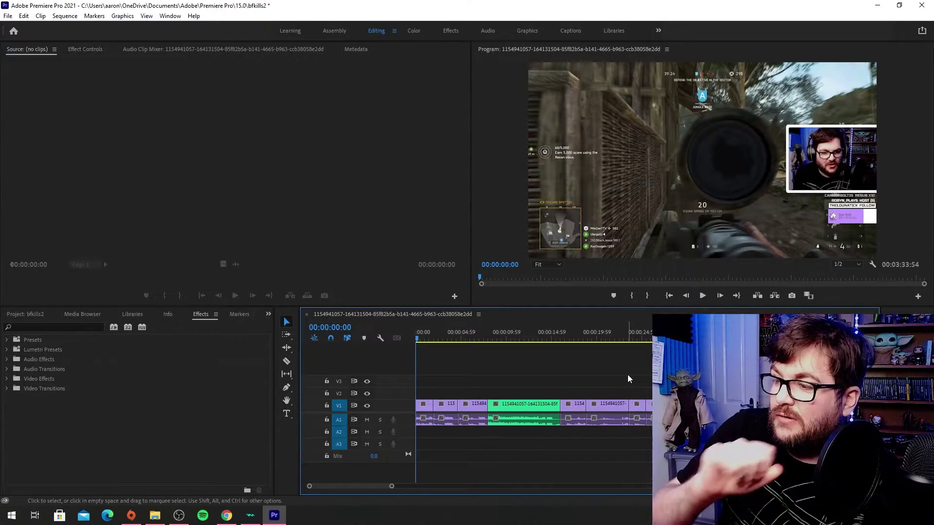
# - Play the opening clips, select all green-labelled clips as a group, and delete them with the gaps closed up
pyautogui.press('space')
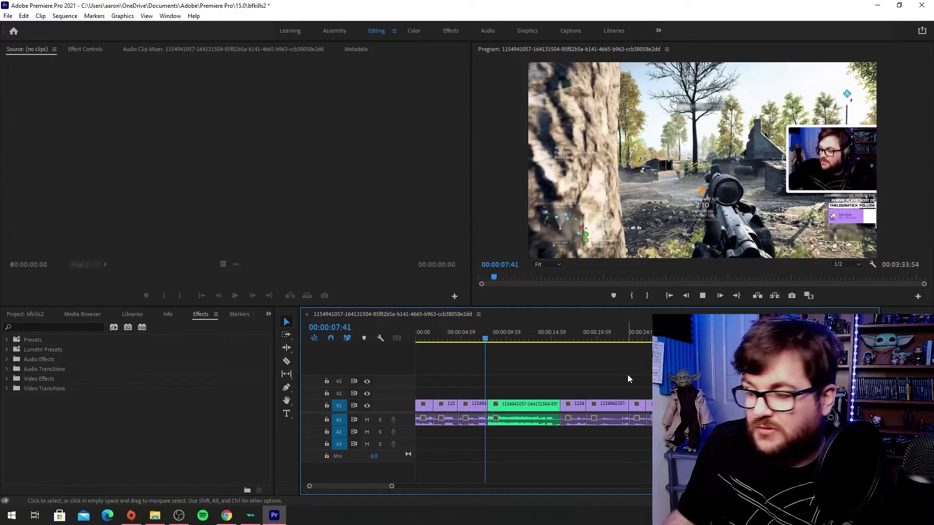
pyautogui.press('space')
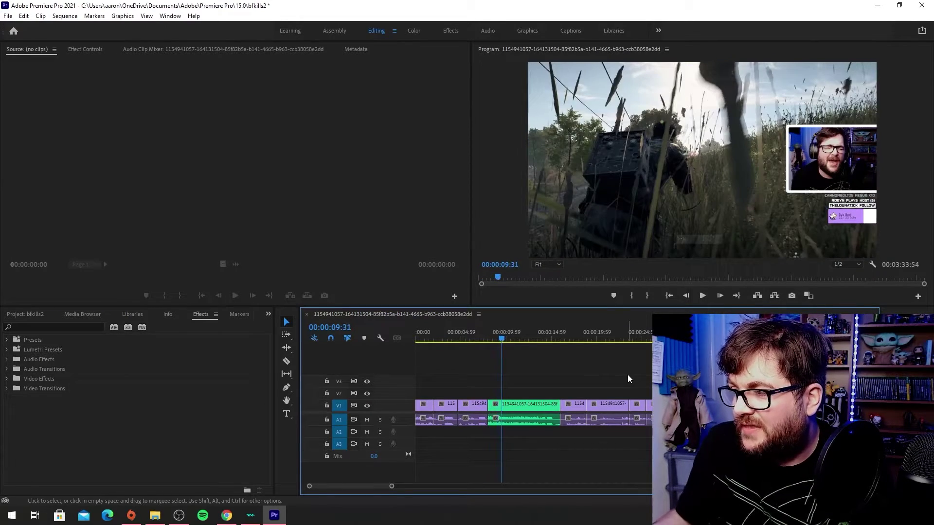
pyautogui.click(522, 408)
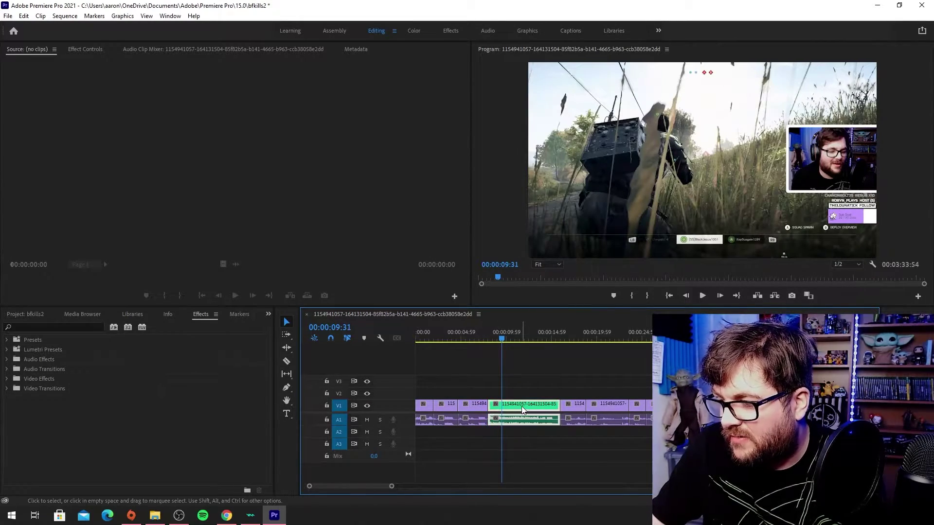
pyautogui.rightClick(523, 410)
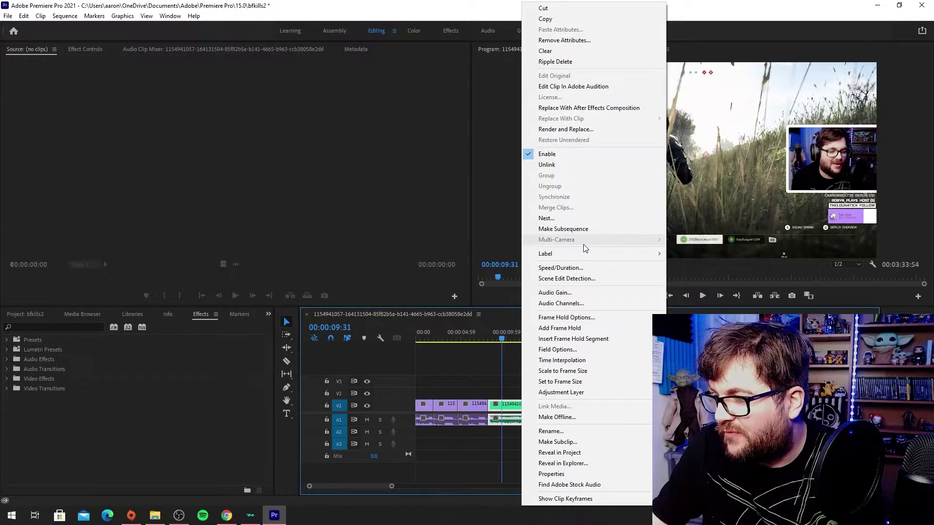
pyautogui.moveTo(579, 254)
pyautogui.click(694, 289)
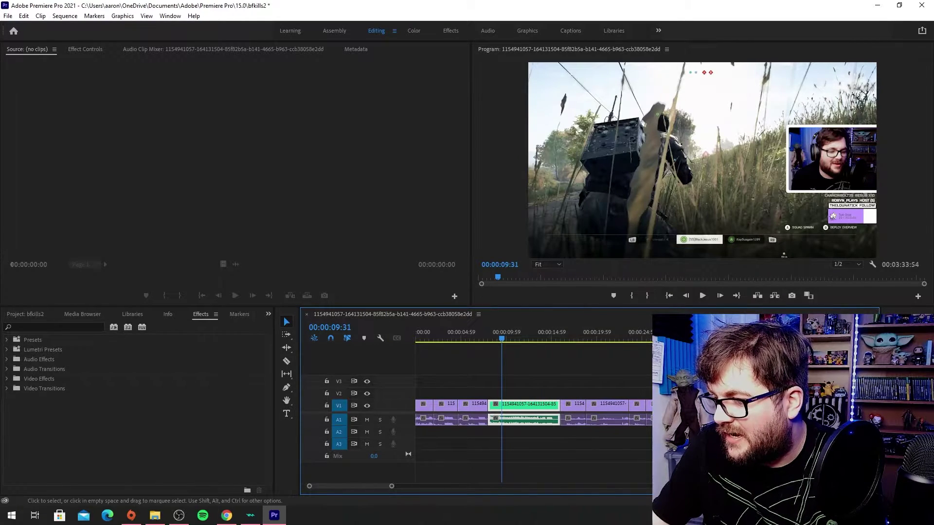
pyautogui.press('Delete')
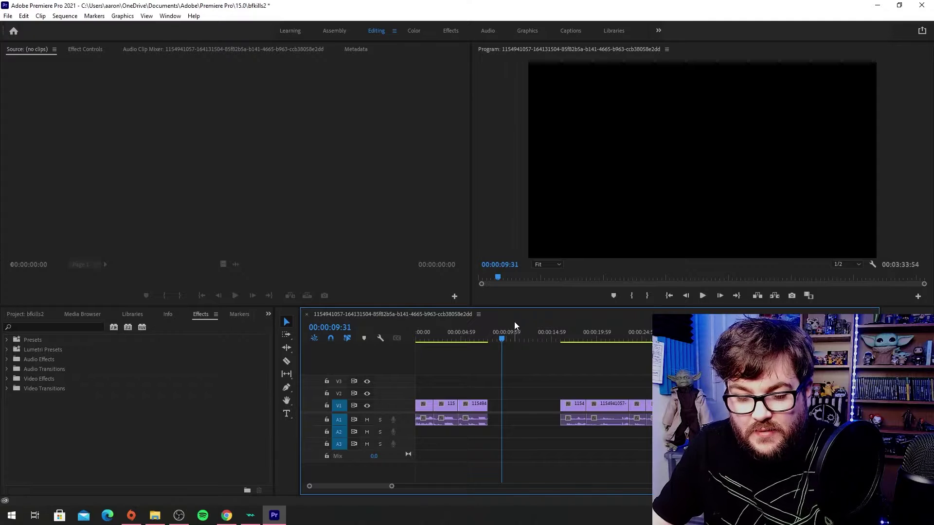
pyautogui.hotkey('shift', 'Delete')
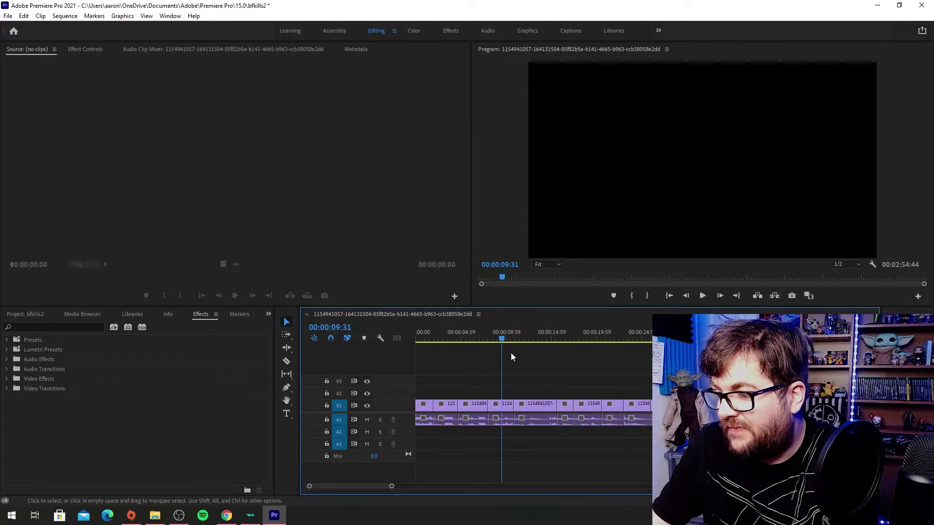
# - Show more of the violet kill sequence in the timeline and return the playhead to the start
pyautogui.press('-')
pyautogui.press('-')
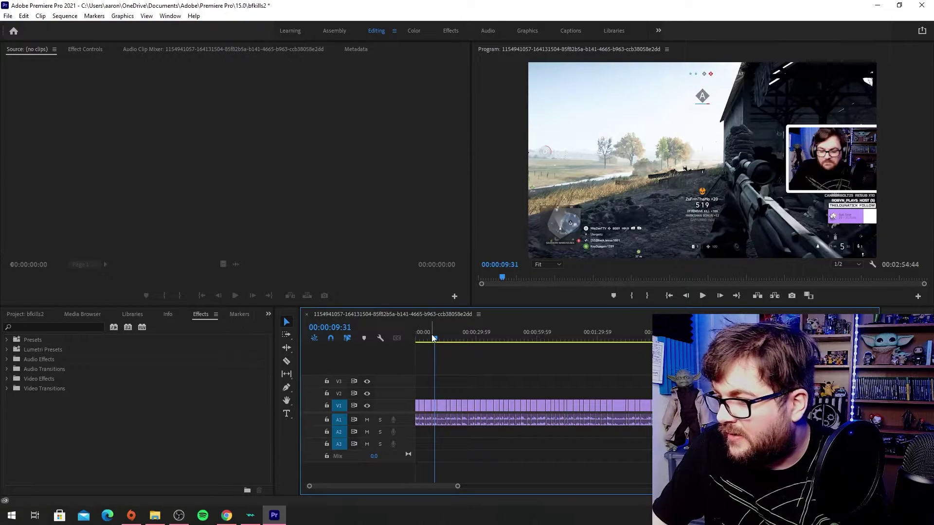
pyautogui.moveTo(431, 334); pyautogui.dragTo(410, 340)
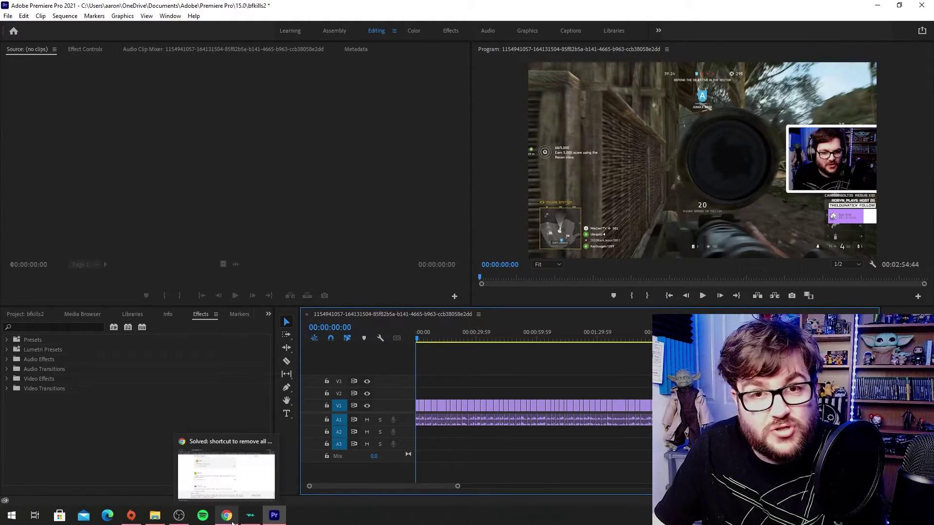
# - Switch to Chrome and open streamladder.com in the tab showing the Adobe forum thread
pyautogui.click(240, 487)
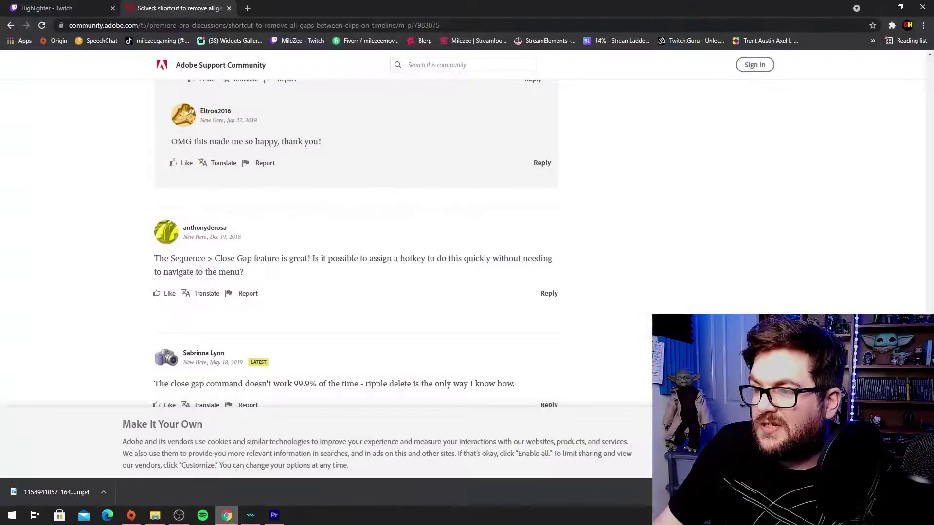
pyautogui.click(226, 515)
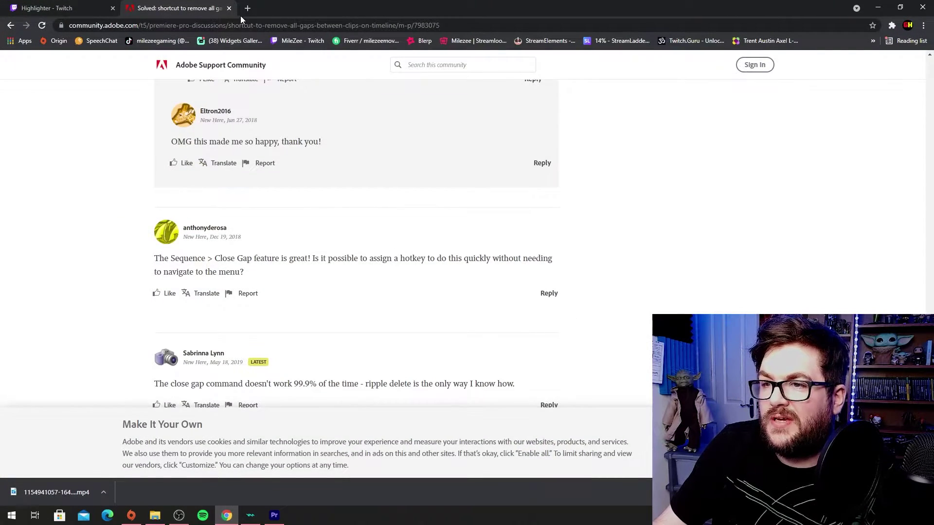
pyautogui.click(217, 25)
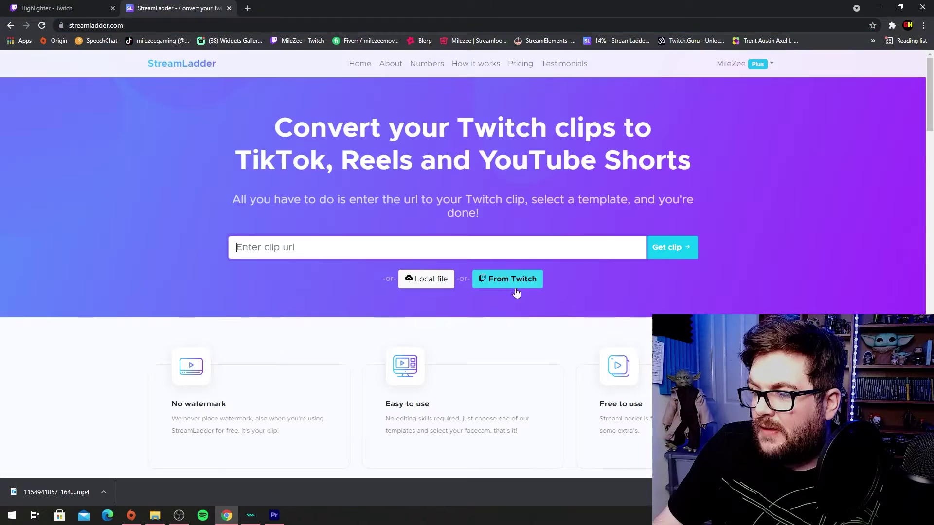
# - Load the local video bfkill2 from New Volume (D:) into StreamLadder and continue with this clip
pyautogui.click(431, 279)
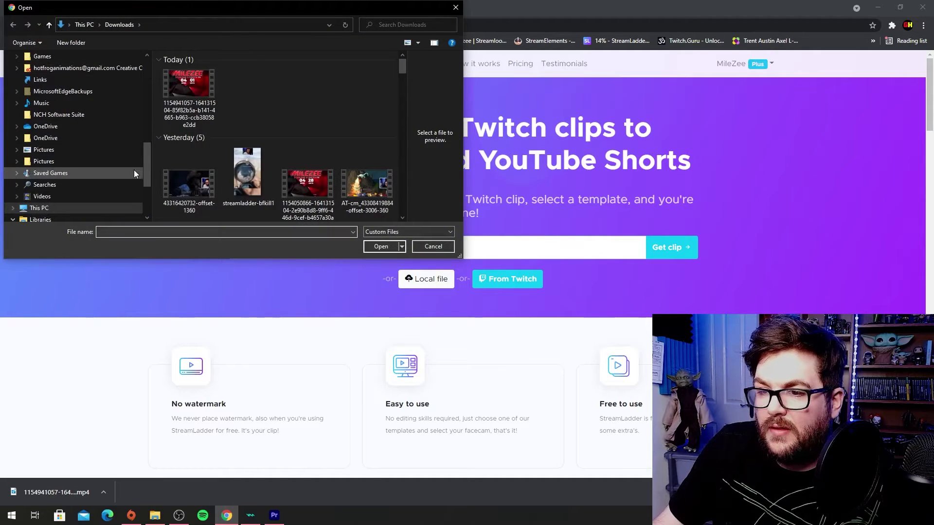
pyautogui.moveTo(146, 152); pyautogui.dragTo(151, 73)
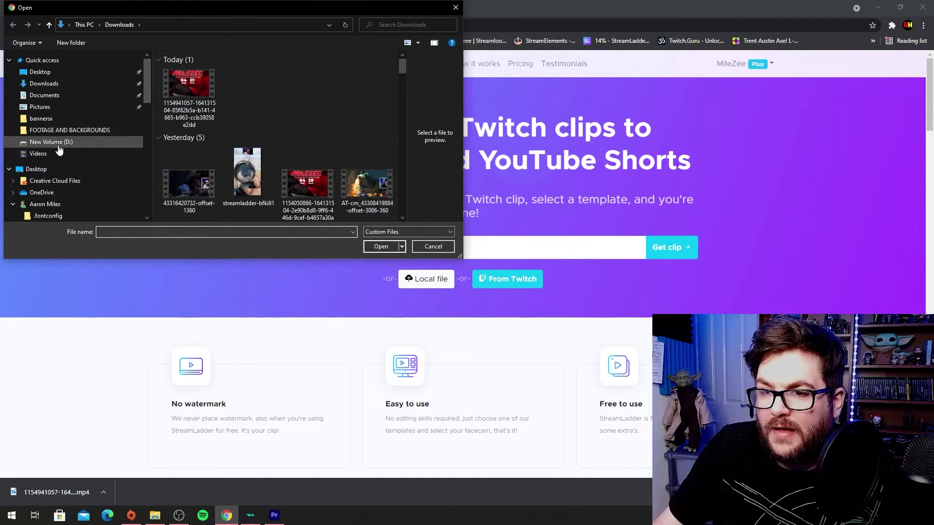
pyautogui.click(68, 142)
pyautogui.scroll(-5, 307, 152)
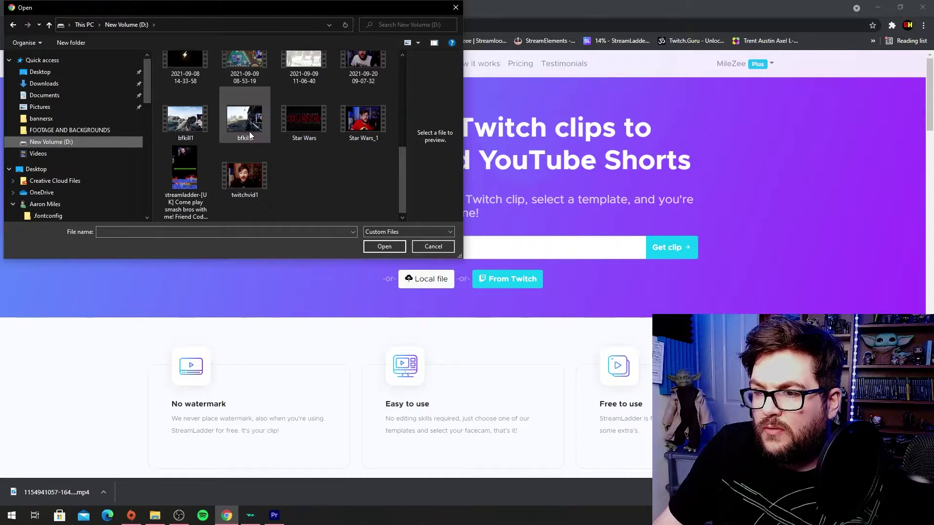
pyautogui.doubleClick(247, 114)
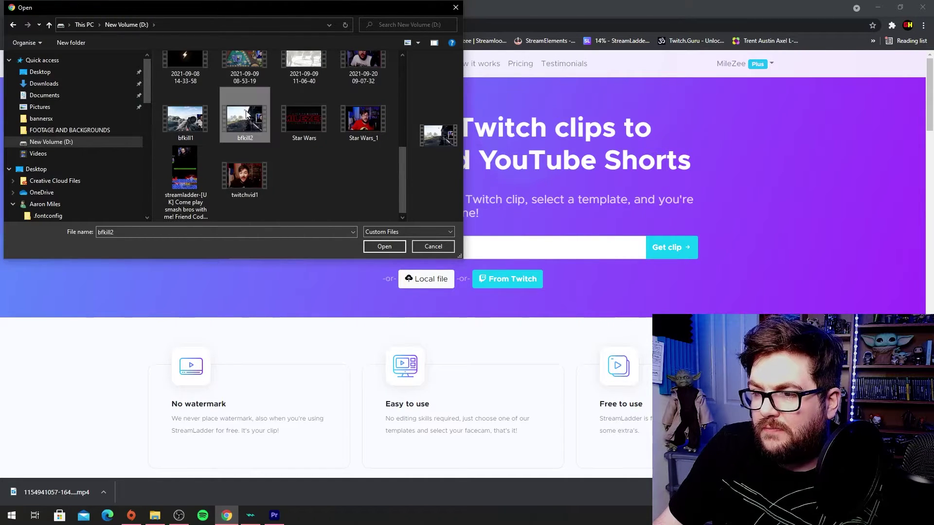
pyautogui.scroll(-4, 636, 332)
pyautogui.scroll(-1, 636, 331)
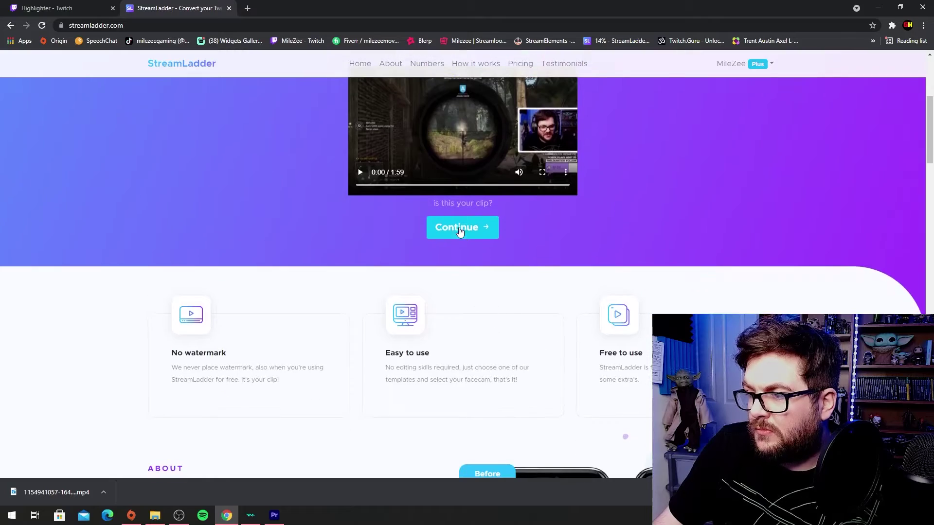
pyautogui.click(459, 231)
# - Choose the small facecam template with a circular facecam, place the circle over the webcam image, and confirm the area
pyautogui.click(231, 370)
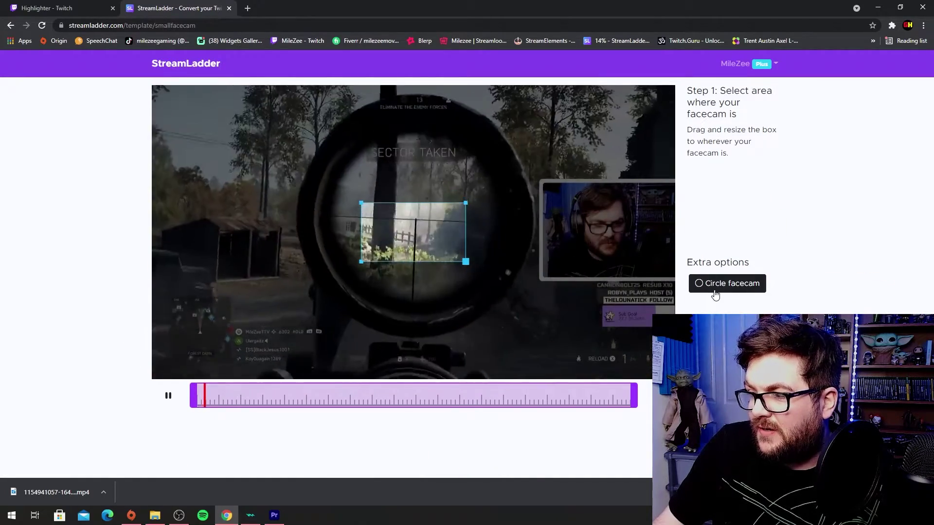
pyautogui.click(714, 291)
pyautogui.moveTo(409, 238); pyautogui.dragTo(660, 269)
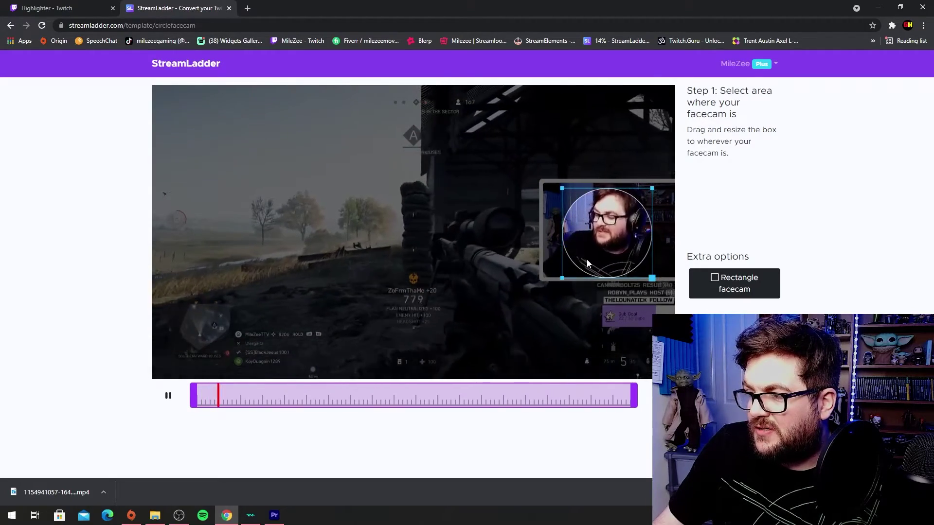
pyautogui.moveTo(585, 257); pyautogui.dragTo(588, 252)
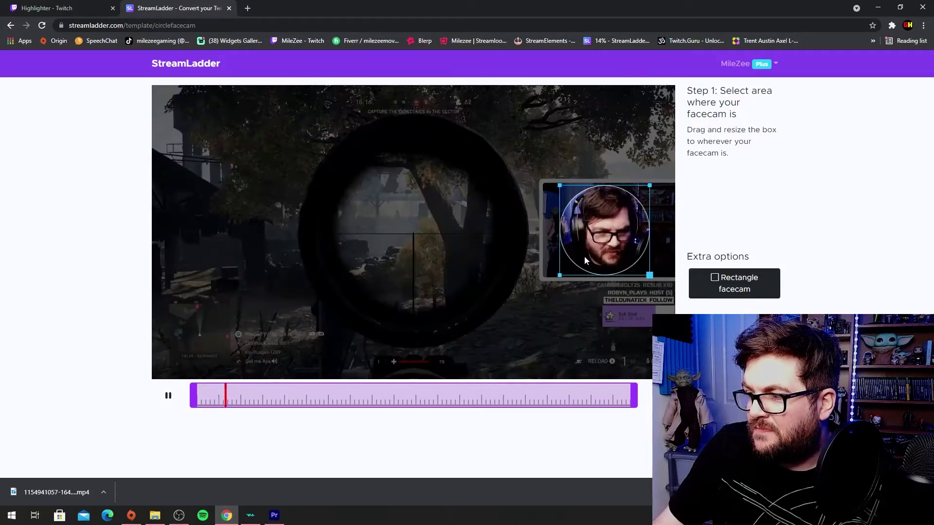
pyautogui.click(734, 331)
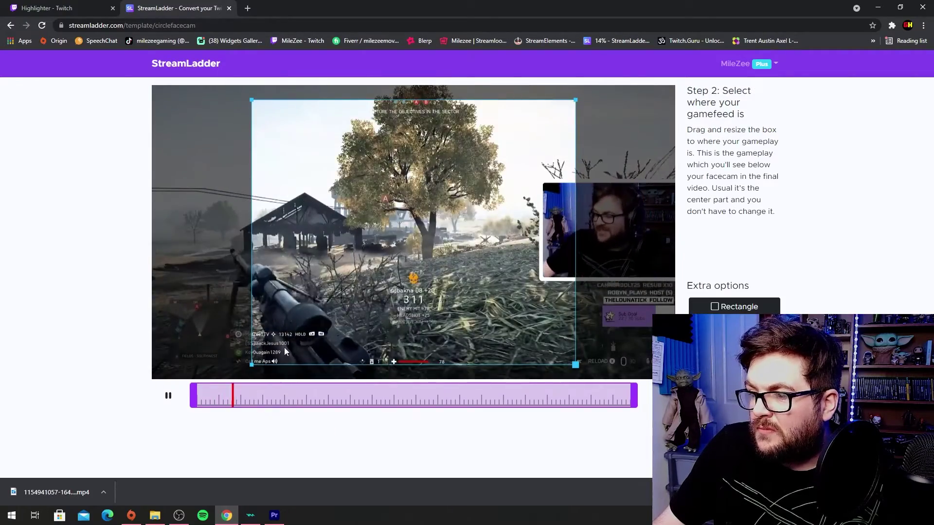
# - Fit the gamefeed box to the full frame height beside the webcam overlay and proceed to the preview
pyautogui.moveTo(371, 283); pyautogui.dragTo(339, 246)
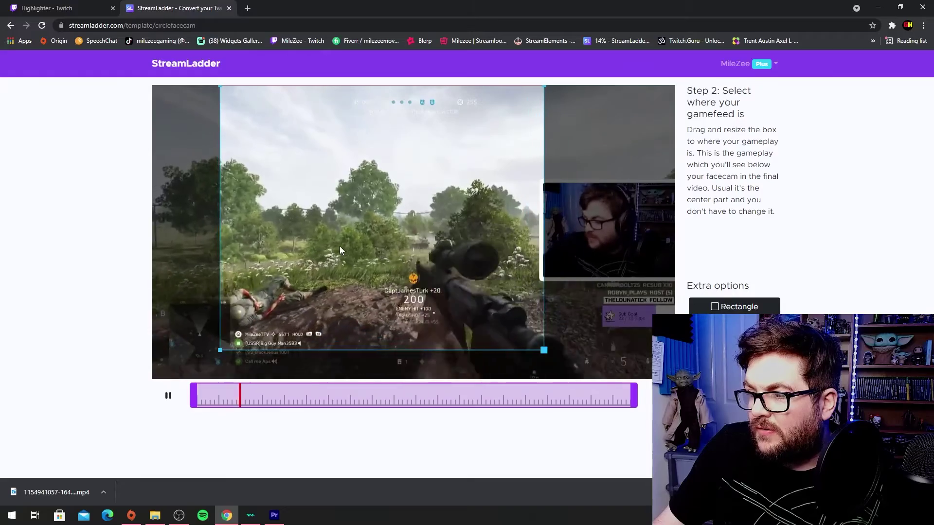
pyautogui.moveTo(219, 351); pyautogui.dragTo(240, 397)
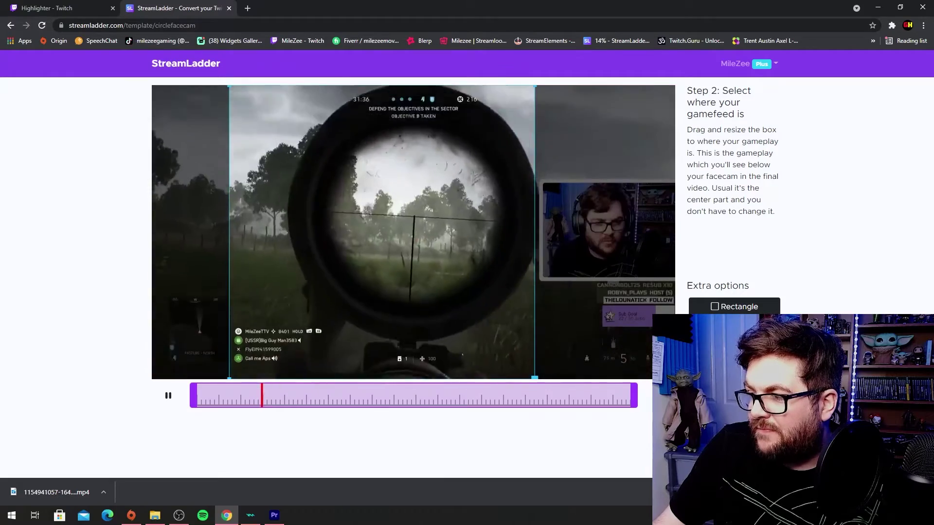
pyautogui.click(733, 384)
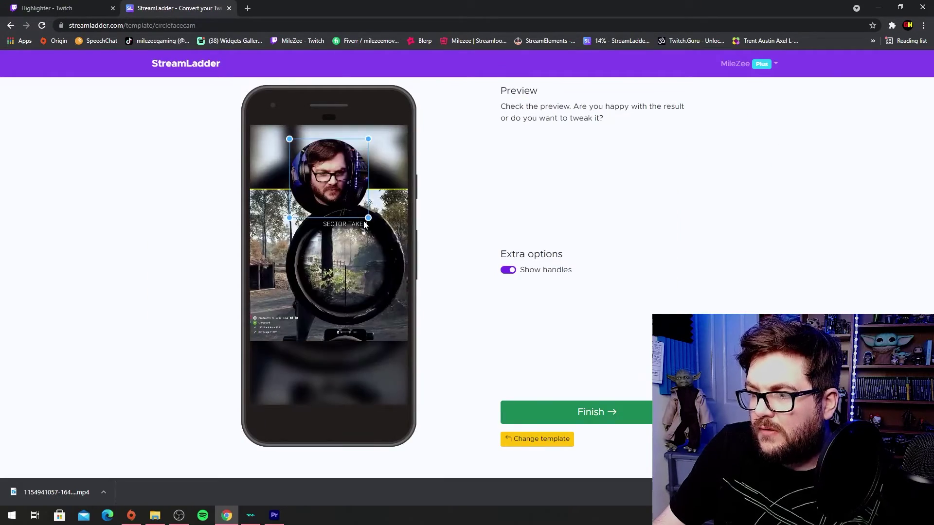
# - Shrink the circular facecam in the phone preview so it sits above the gameplay, and start rendering the video
pyautogui.moveTo(368, 218); pyautogui.dragTo(337, 182)
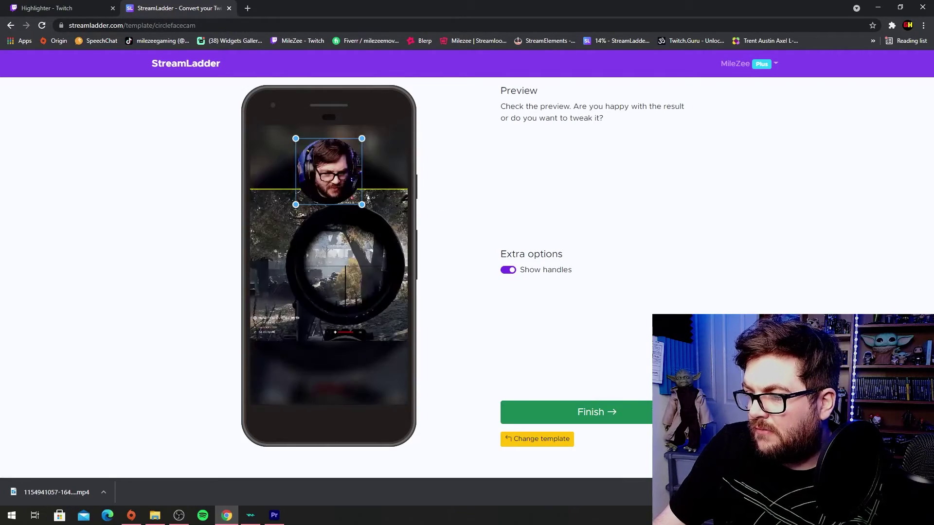
pyautogui.click(628, 412)
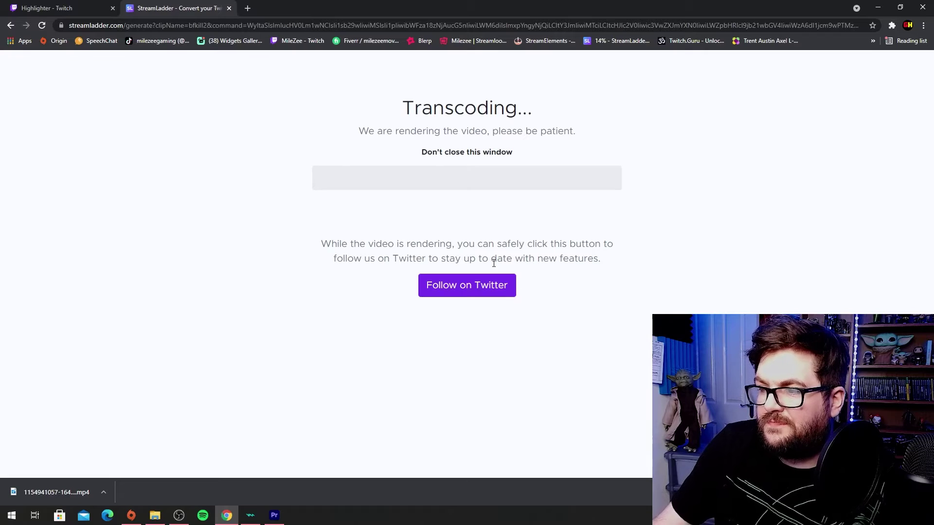